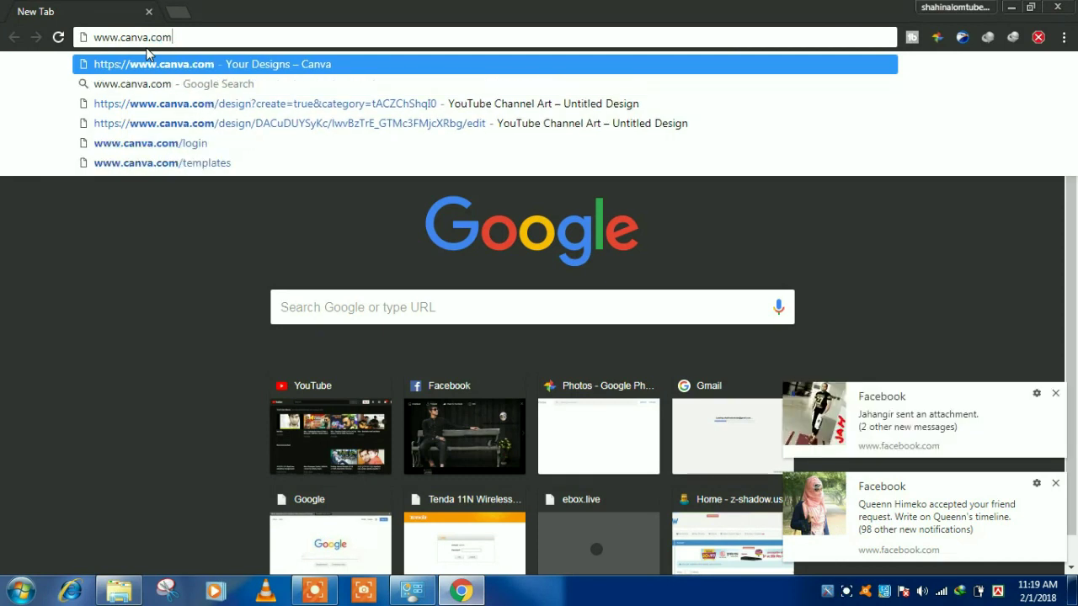
{"action": "key", "text": "Return"}
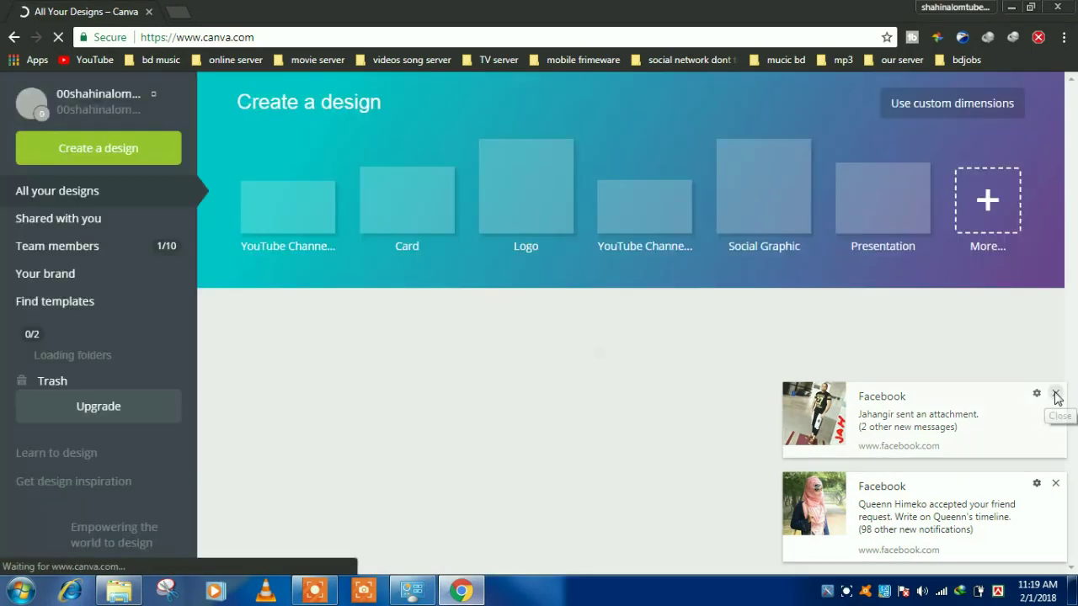
{"action": "left_click", "coordinate": [1057, 396]}
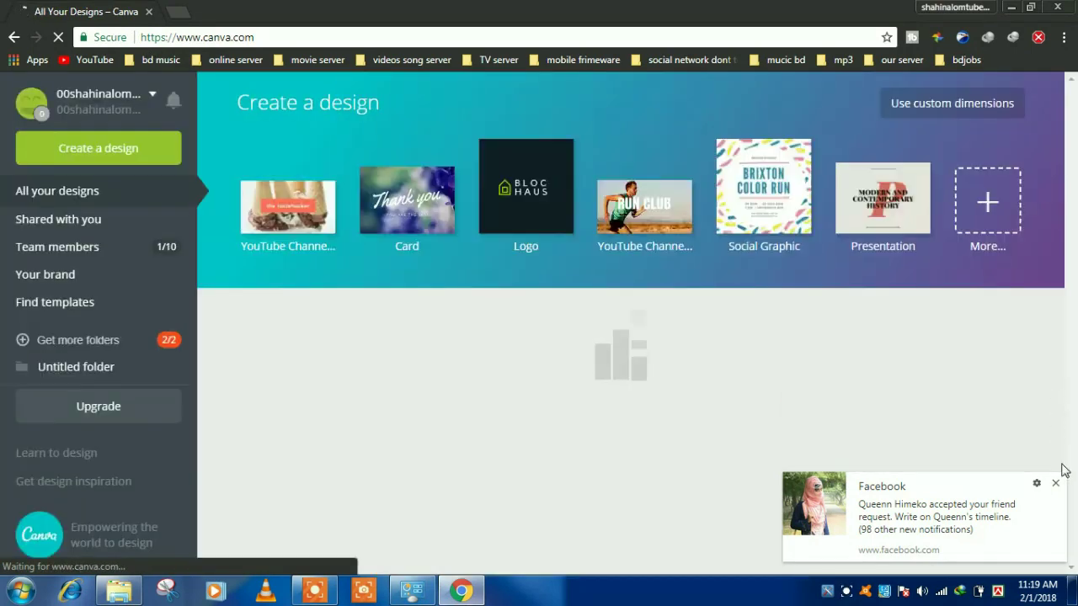
{"action": "left_click", "coordinate": [1057, 486]}
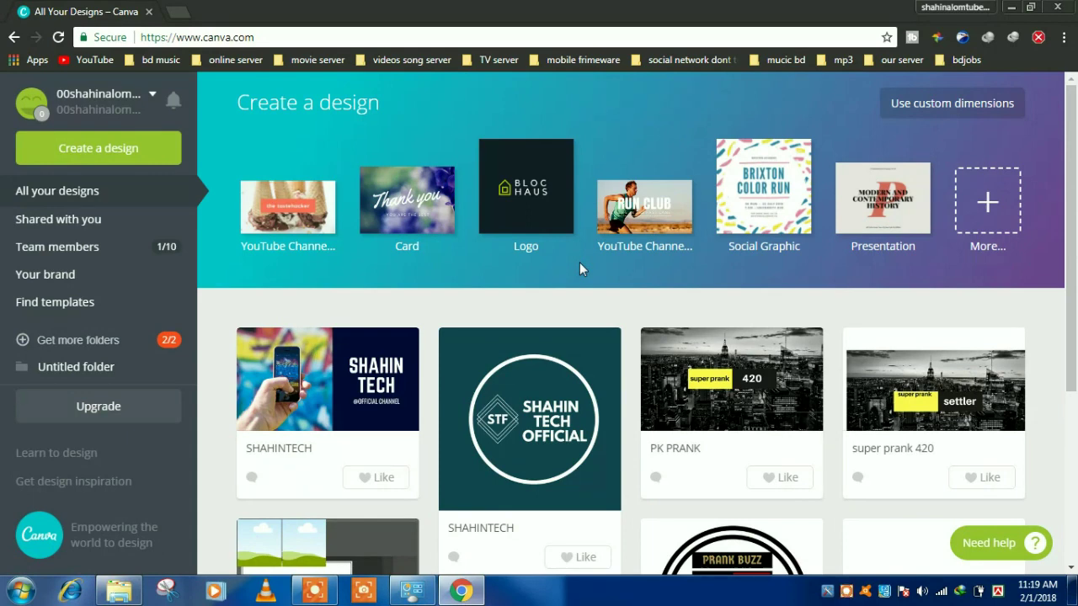
{"action": "left_click", "coordinate": [520, 192]}
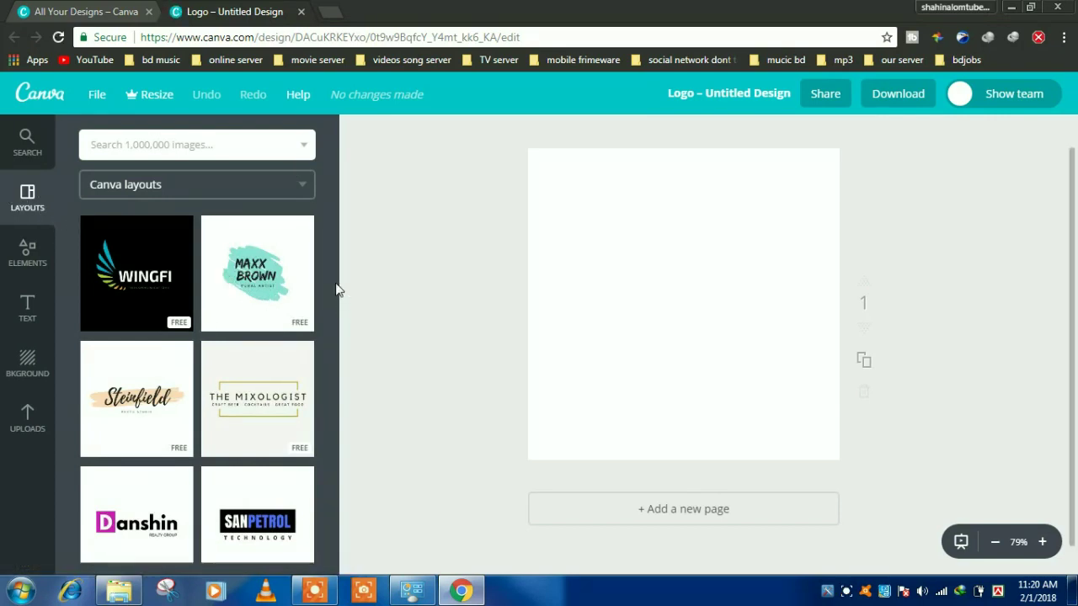
Dismiss the Internet Download Manager dialogs and apply the free LAZER BLITZ layout to the blank logo page
{"action": "left_click_drag", "start_coordinate": [333, 280], "coordinate": [309, 322]}
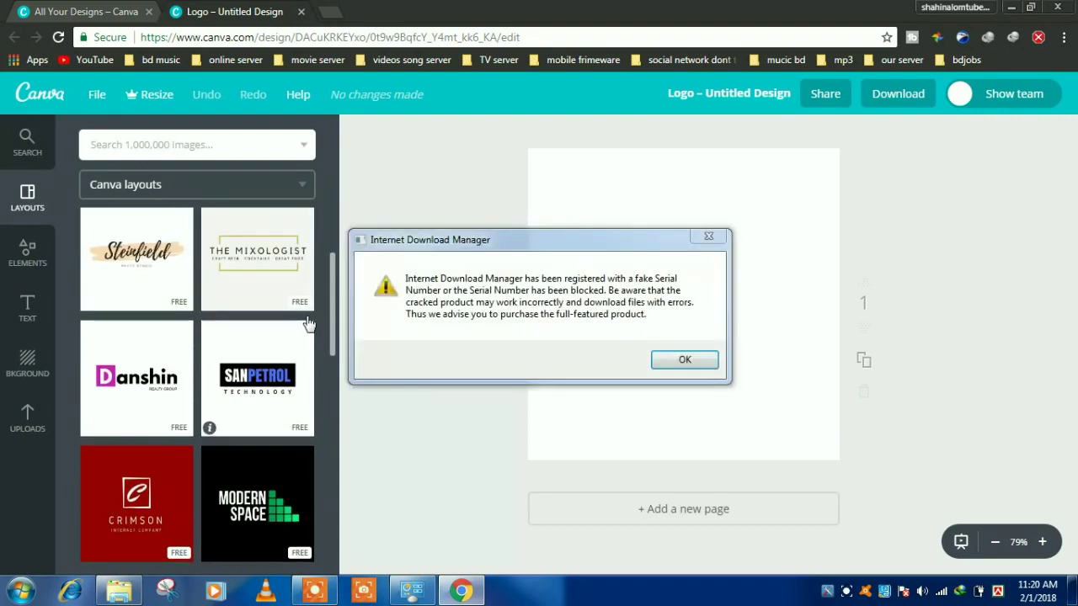
{"action": "left_click", "coordinate": [709, 239]}
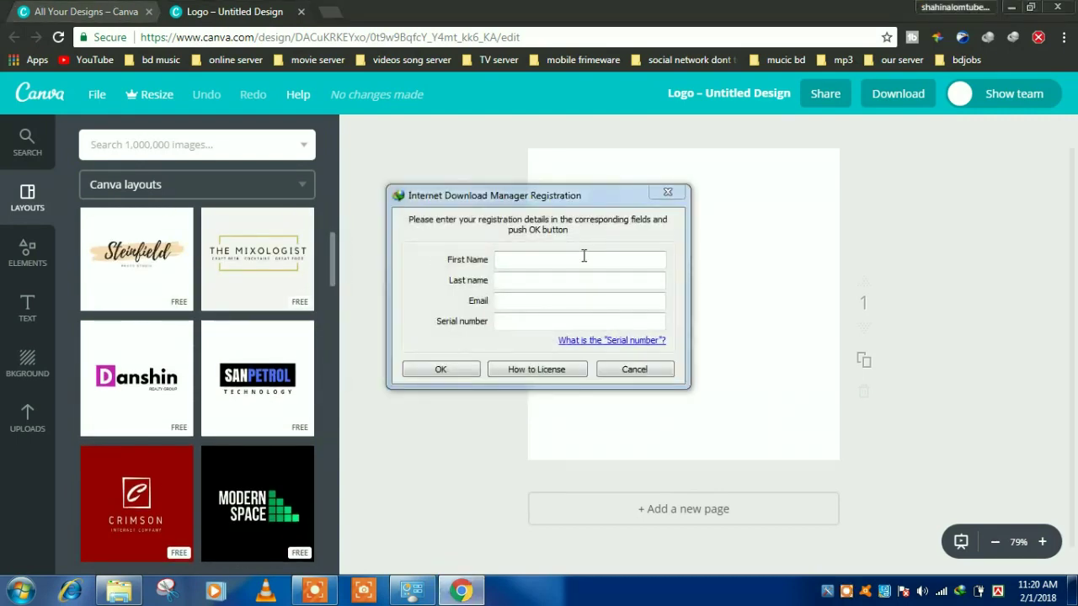
{"action": "left_click", "coordinate": [665, 194]}
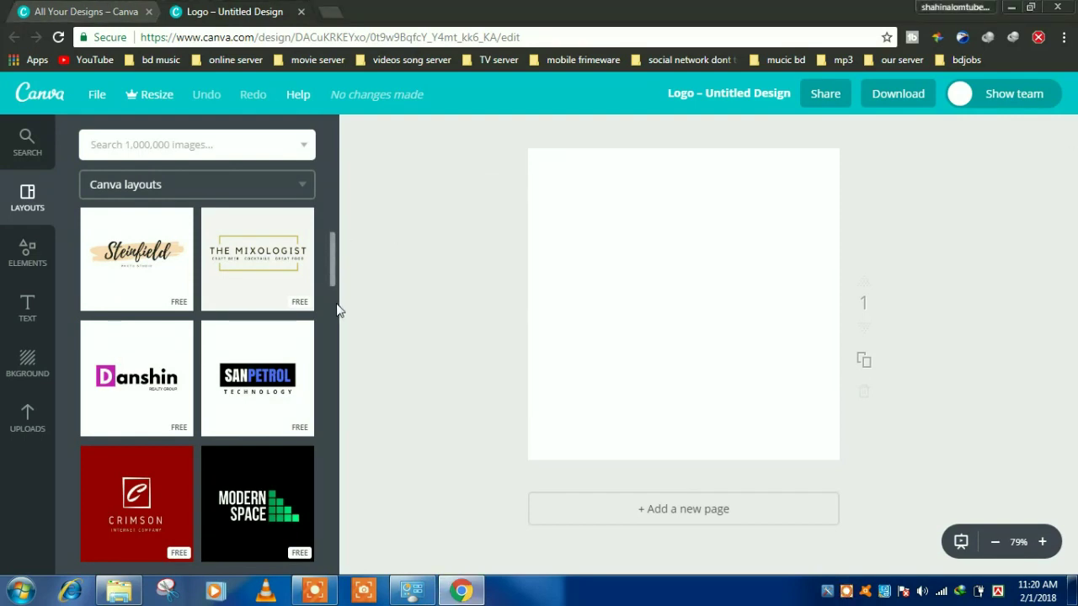
{"action": "left_click_drag", "start_coordinate": [328, 291], "coordinate": [322, 453]}
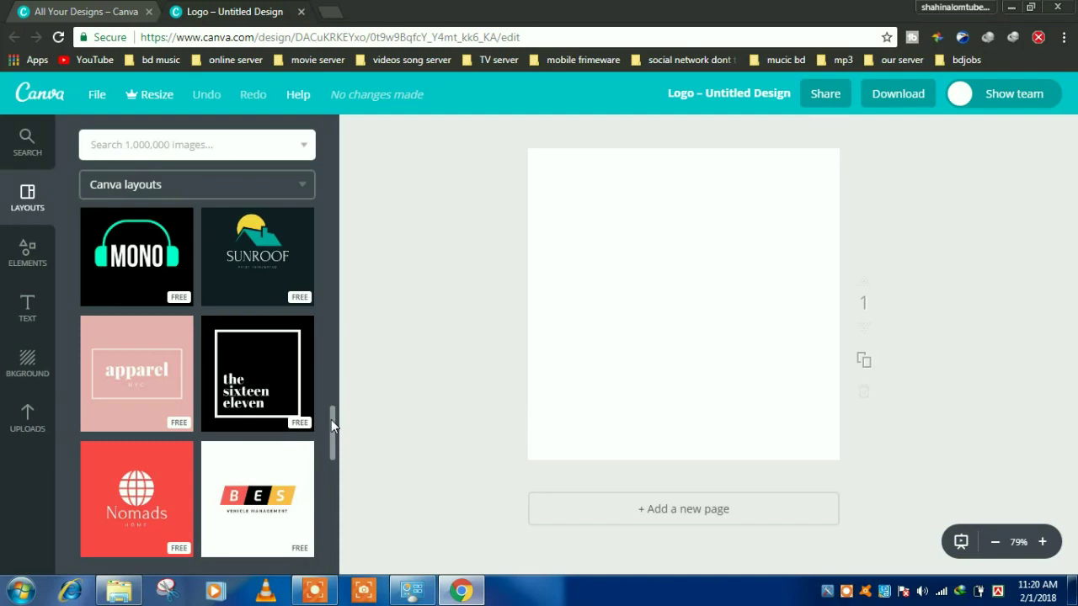
{"action": "left_click_drag", "start_coordinate": [331, 419], "coordinate": [318, 325]}
{"action": "left_click", "coordinate": [262, 345]}
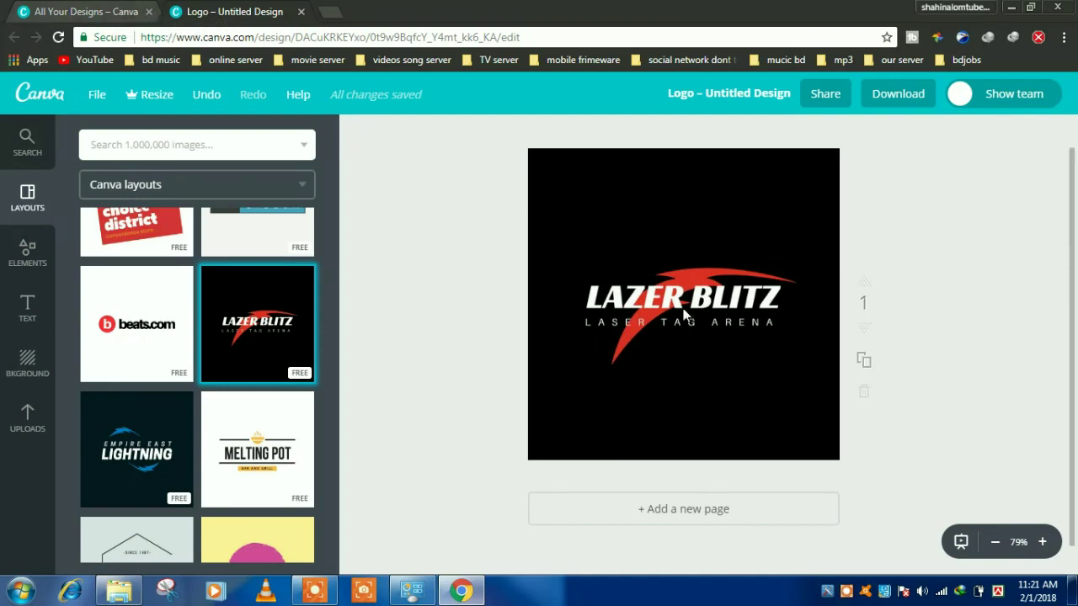
{"action": "scroll", "coordinate": [659, 313], "scroll_direction": "down", "scroll_amount": 1}
{"action": "scroll", "coordinate": [659, 313], "scroll_direction": "up", "scroll_amount": 2}
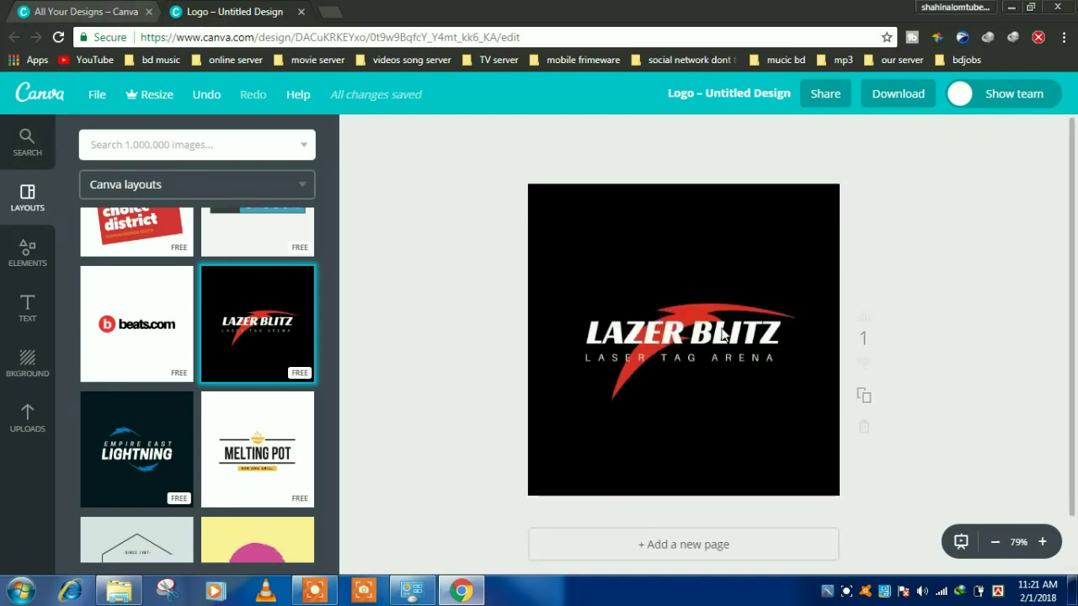
{"action": "left_click", "coordinate": [686, 337]}
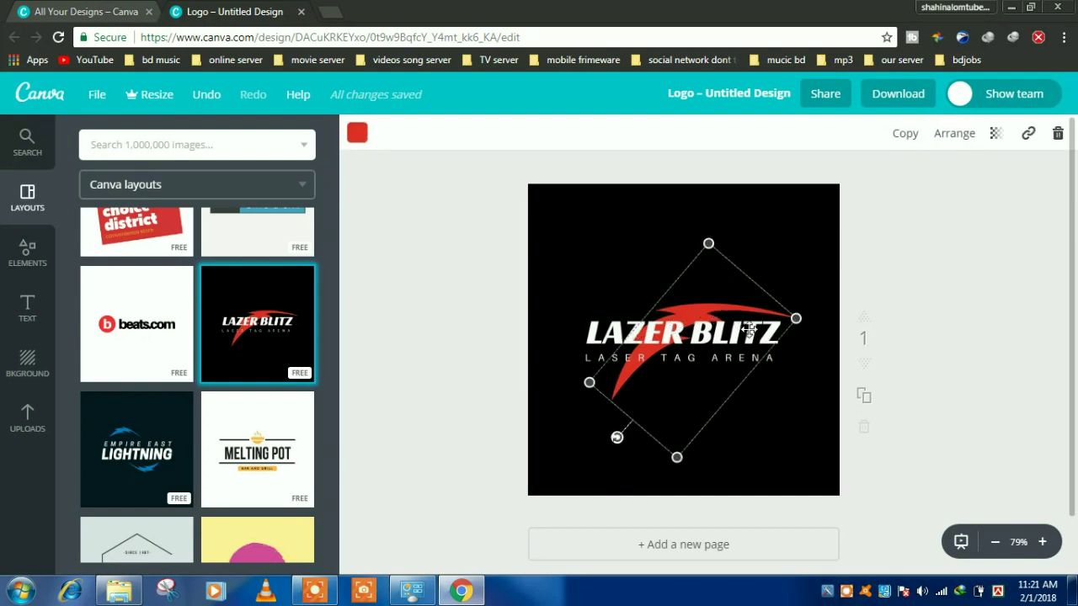
{"action": "key", "text": "Escape"}
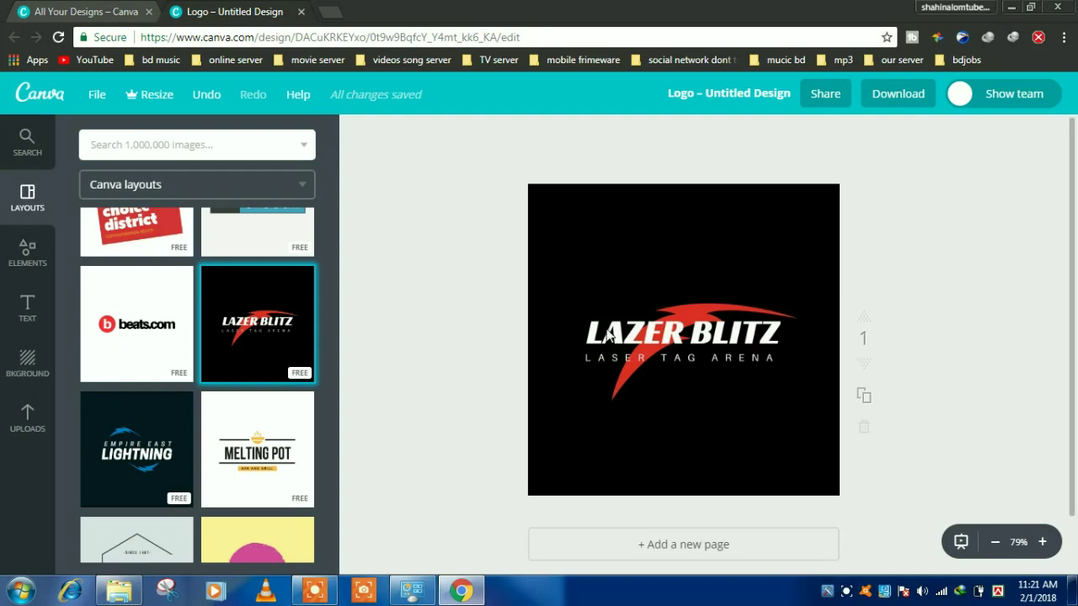
{"action": "left_click", "coordinate": [608, 332]}
{"action": "key", "text": "Delete"}
{"action": "left_click", "coordinate": [604, 323]}
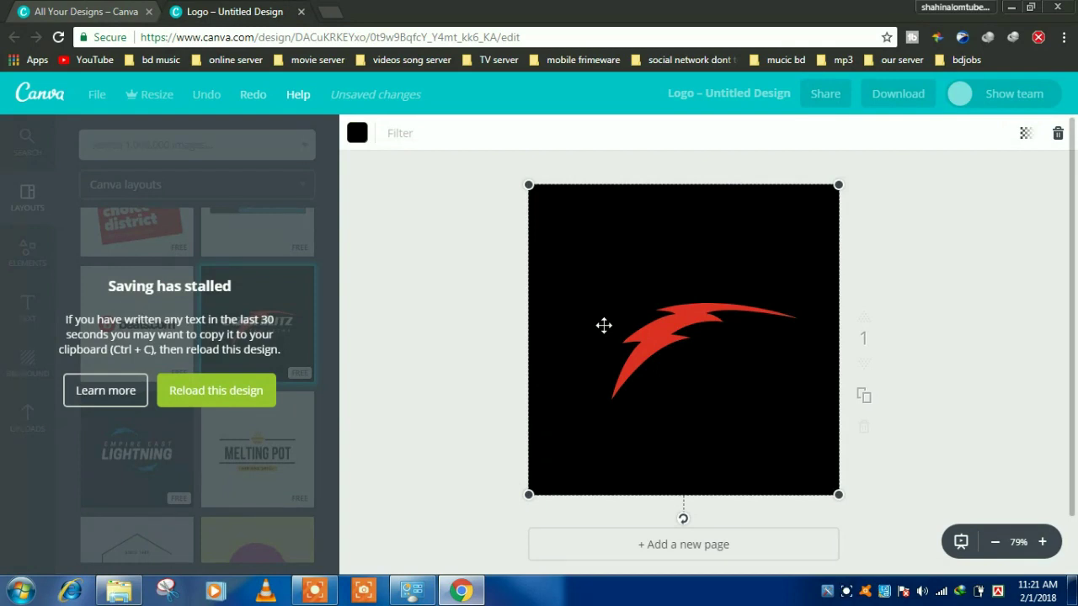
{"action": "key", "text": "ctrl+v"}
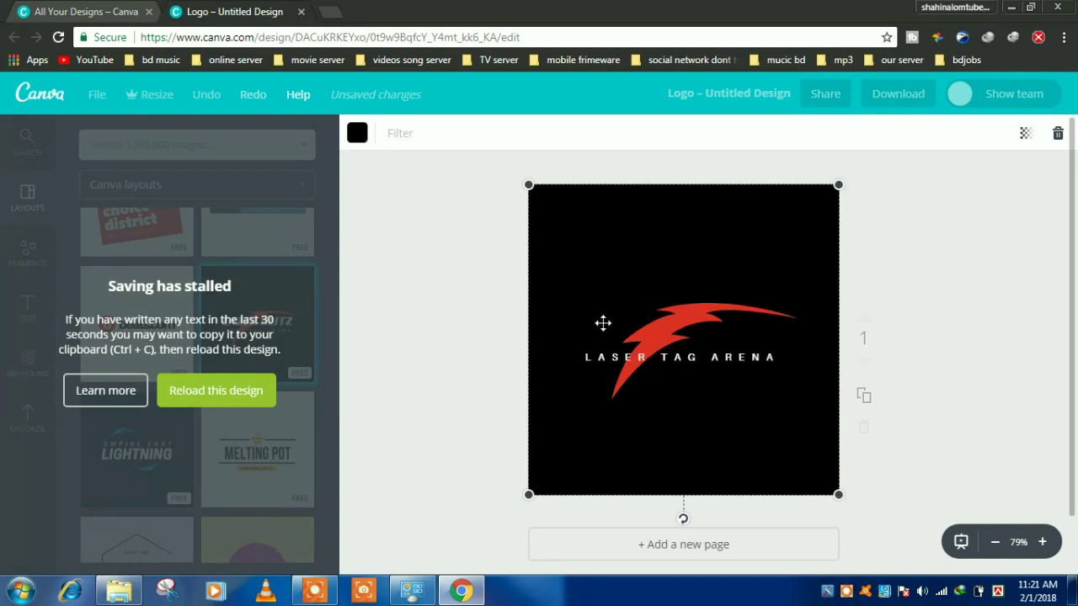
{"action": "key", "text": "Delete"}
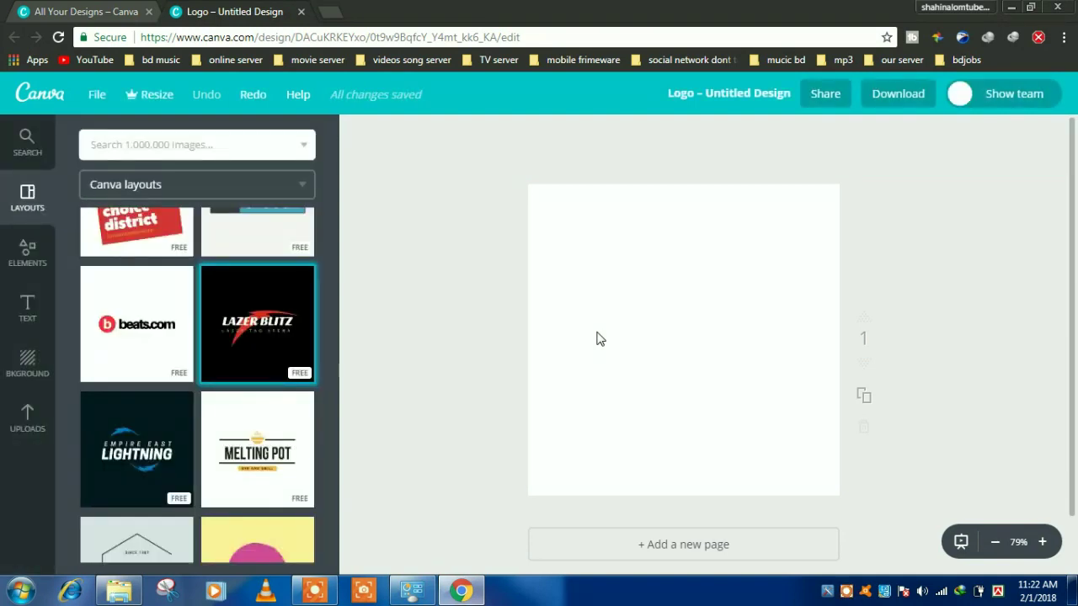
{"action": "left_click", "coordinate": [252, 95]}
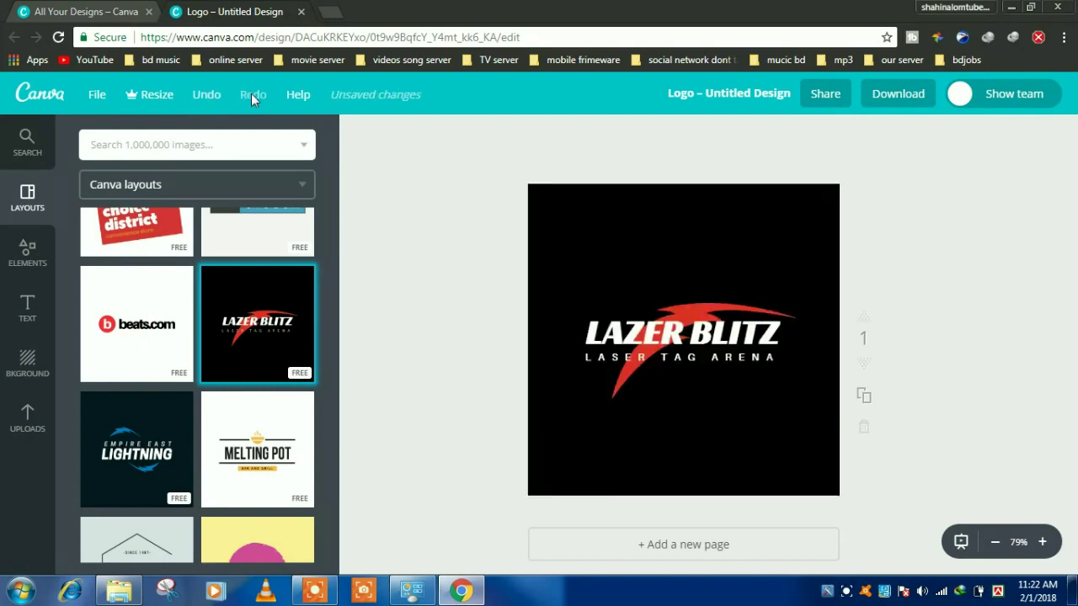
Replace the logo's LAZER BLITZ title text with "SHAHIN TECH"
{"action": "double_click", "coordinate": [594, 333]}
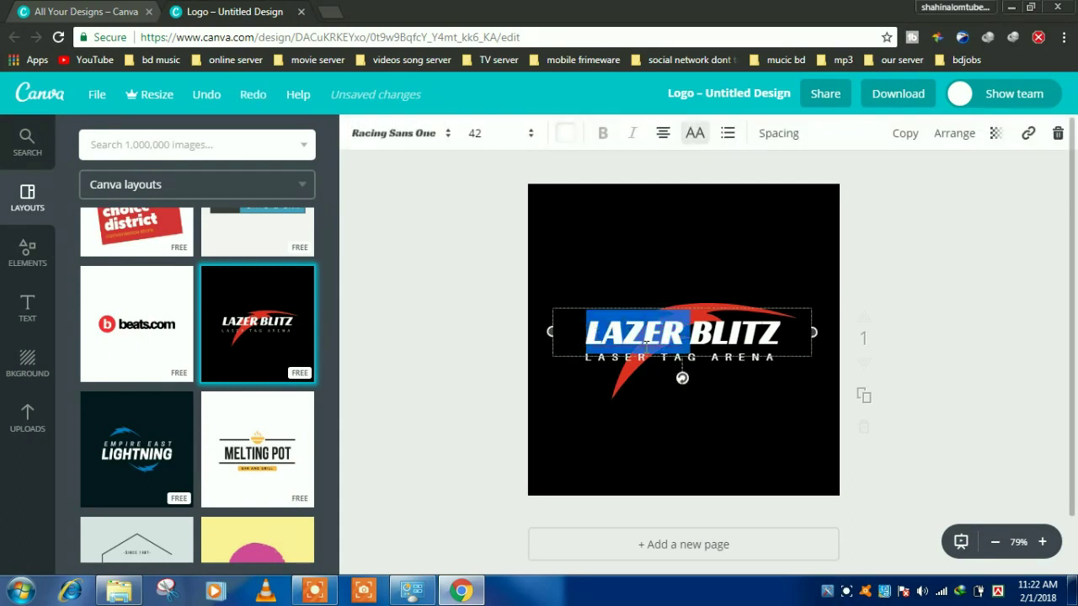
{"action": "triple_click", "coordinate": [624, 347]}
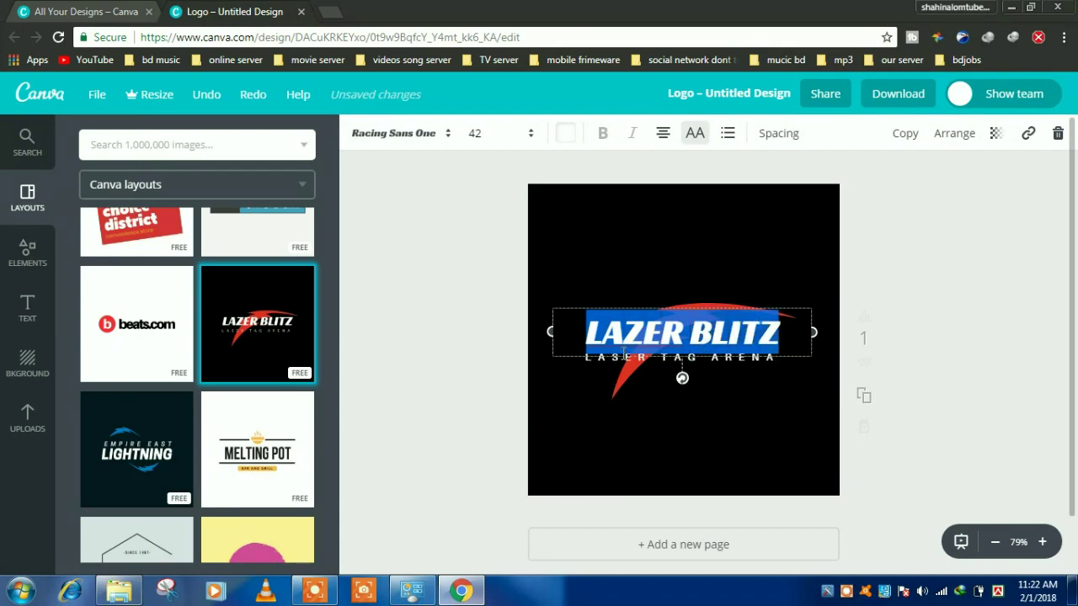
{"action": "key", "text": "BackSpace"}
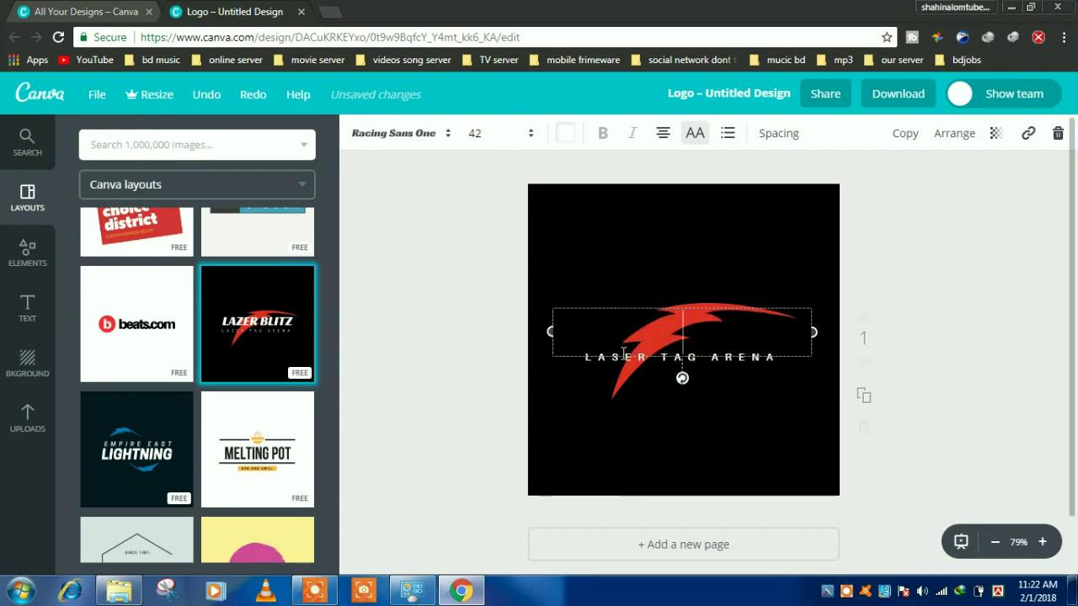
{"action": "type", "text": "SHA"}
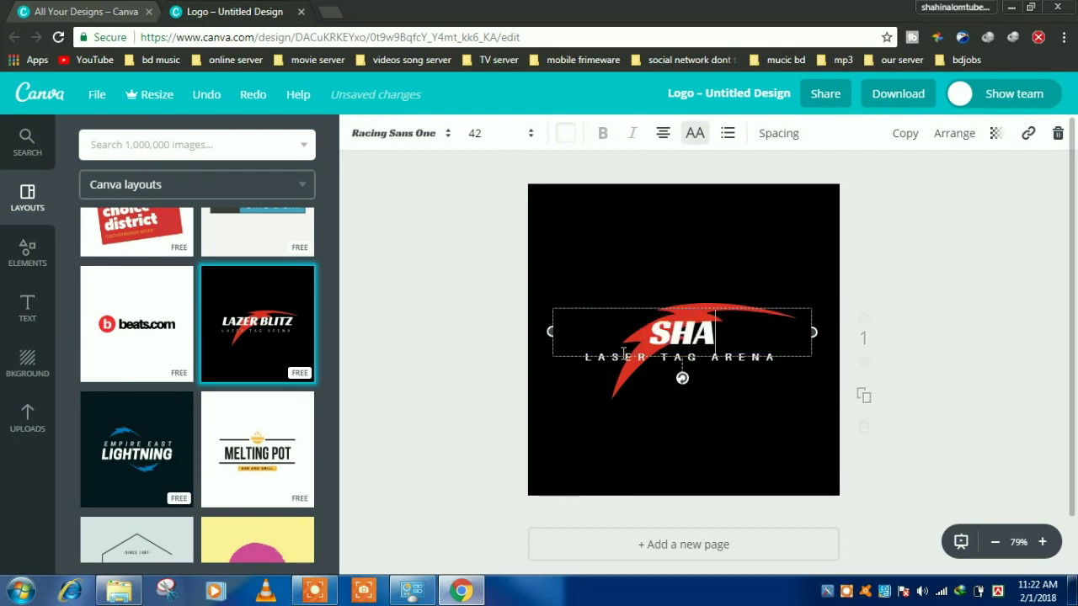
{"action": "type", "text": "HIN"}
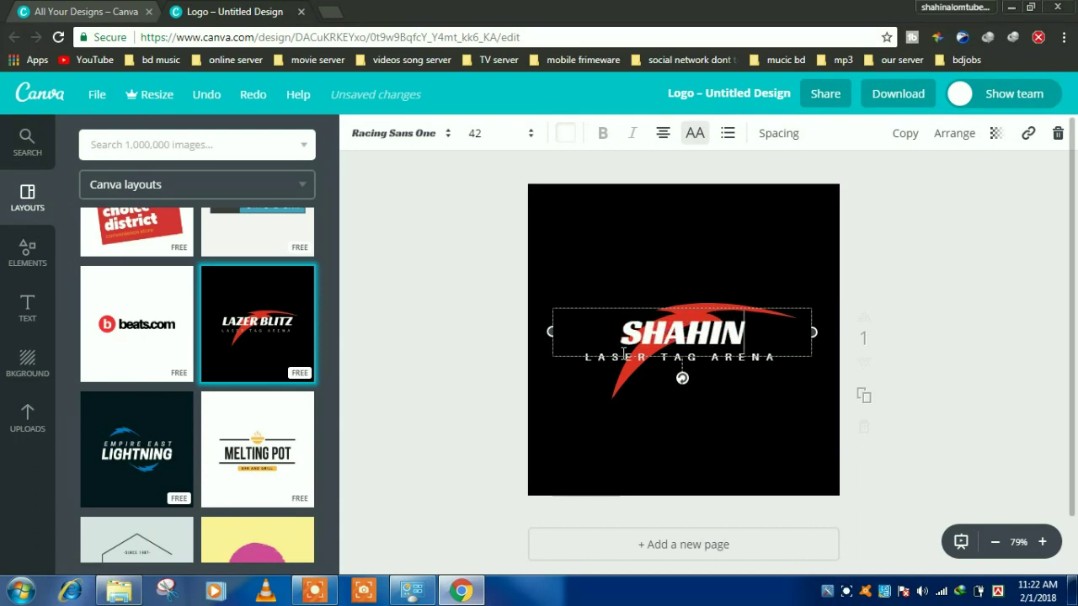
{"action": "type", "text": " TE"}
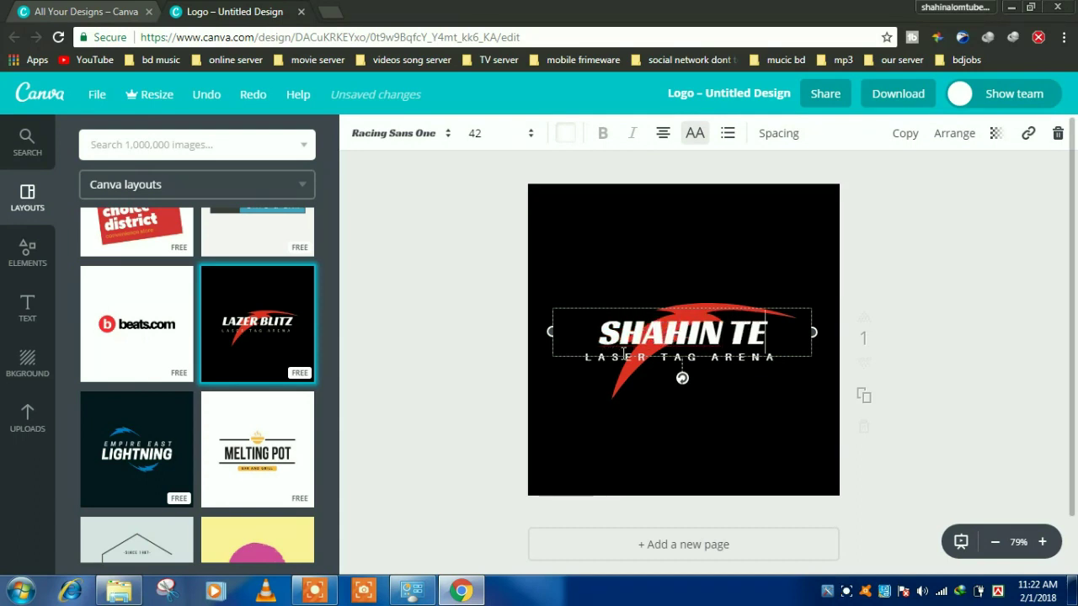
{"action": "type", "text": "CH"}
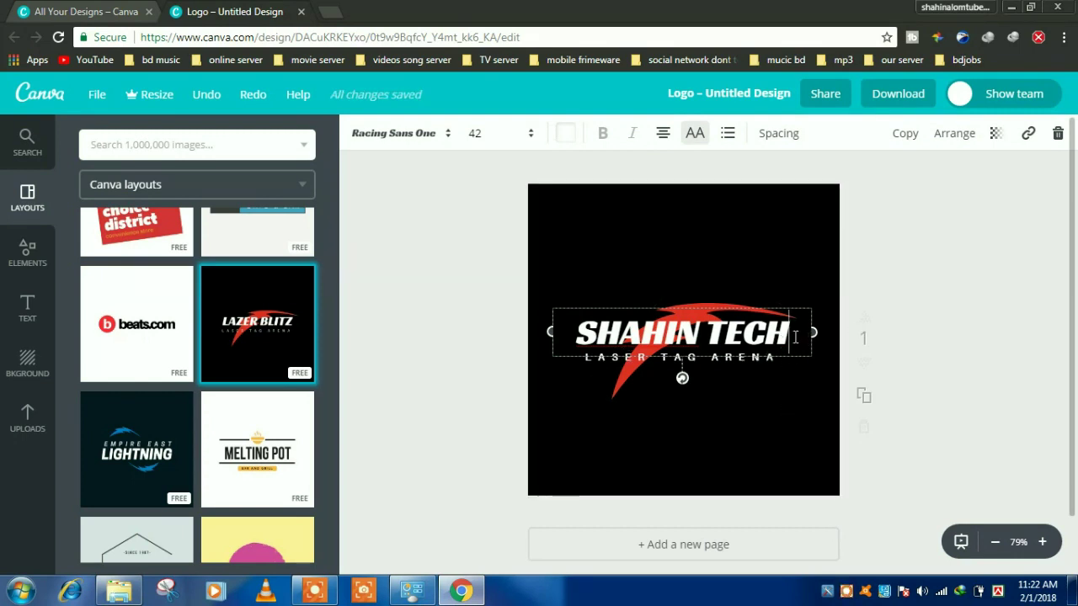
{"action": "left_click_drag", "start_coordinate": [790, 336], "coordinate": [553, 143]}
{"action": "left_click", "coordinate": [562, 137]}
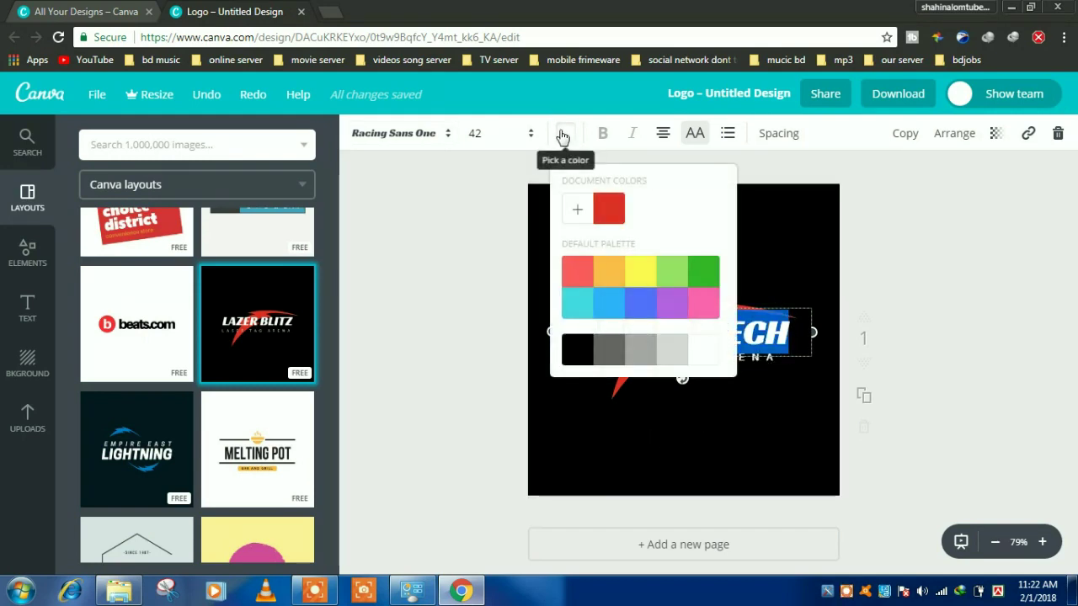
{"action": "left_click", "coordinate": [788, 171]}
{"action": "left_click", "coordinate": [695, 135]}
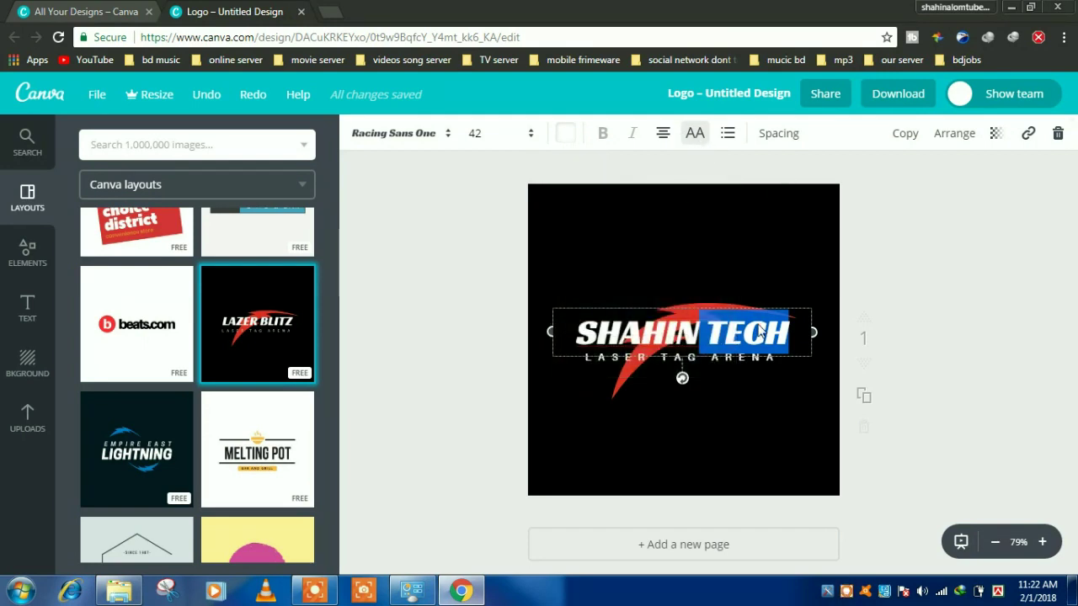
{"action": "left_click", "coordinate": [792, 336]}
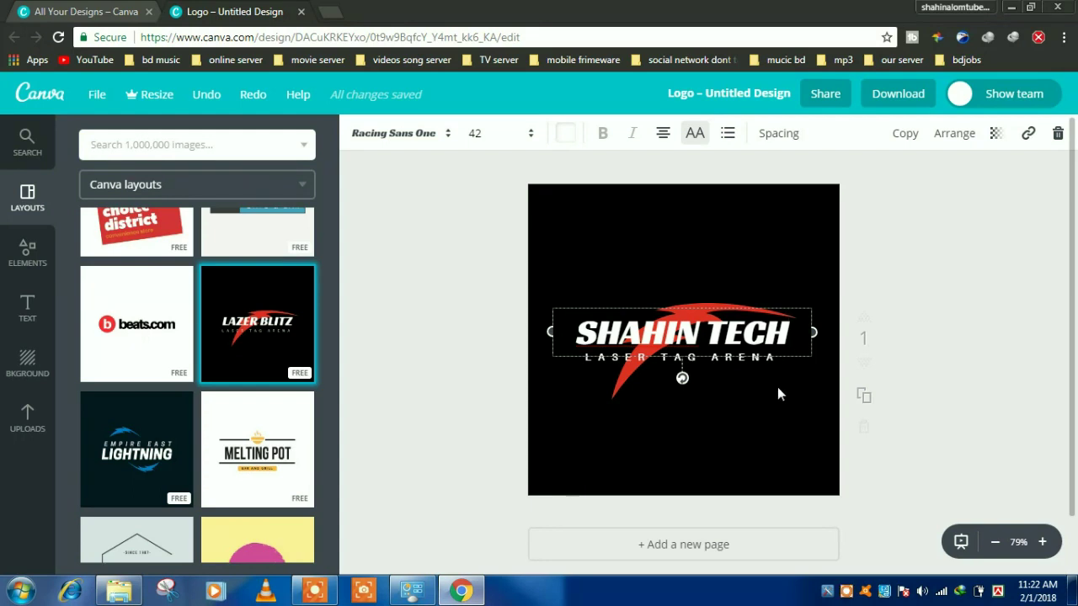
{"action": "left_click", "coordinate": [719, 404]}
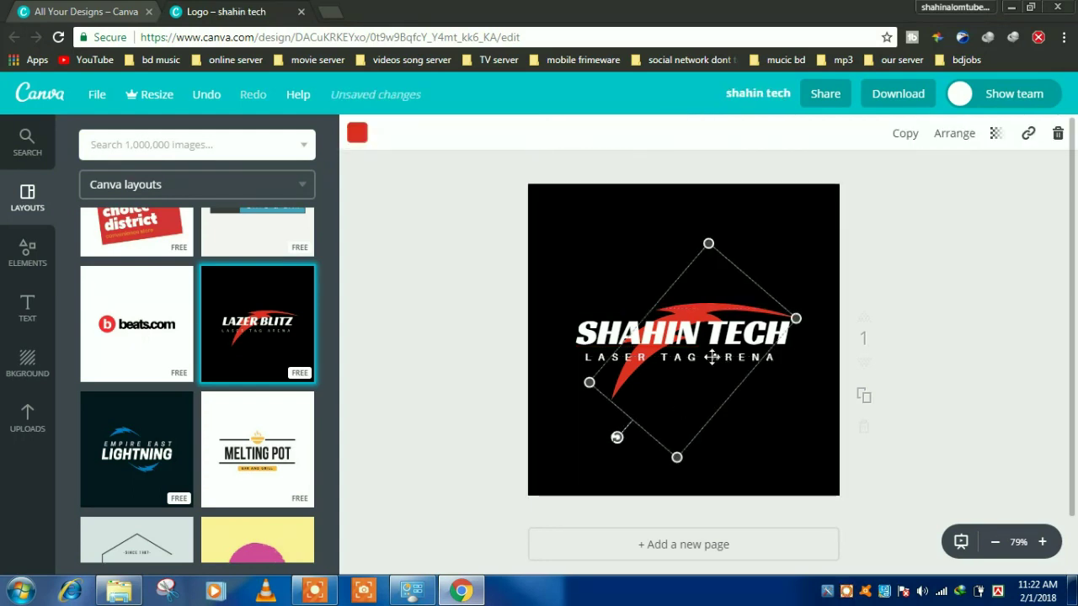
Replace the tagline below the logo title with "TECH TIPS ANDROID" and deselect the text
{"action": "double_click", "coordinate": [590, 356]}
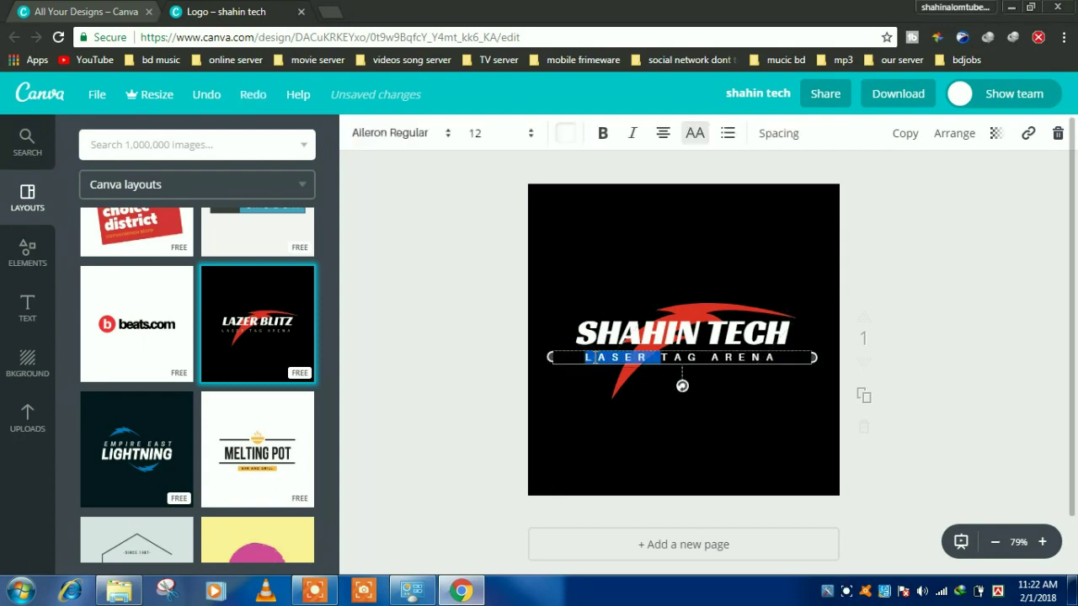
{"action": "key", "text": "ctrl+a"}
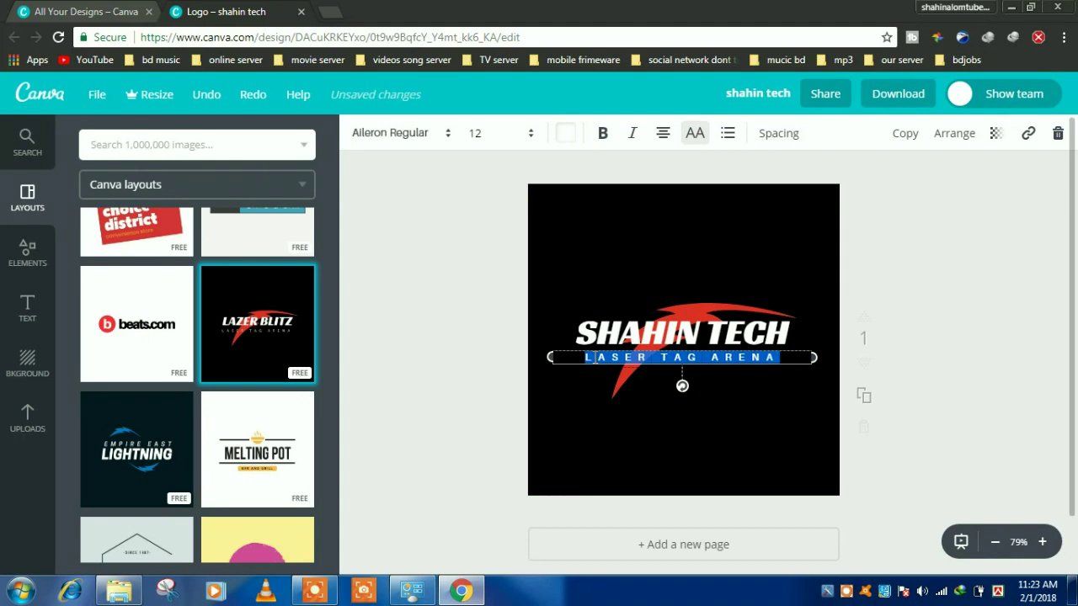
{"action": "type", "text": "TECH"}
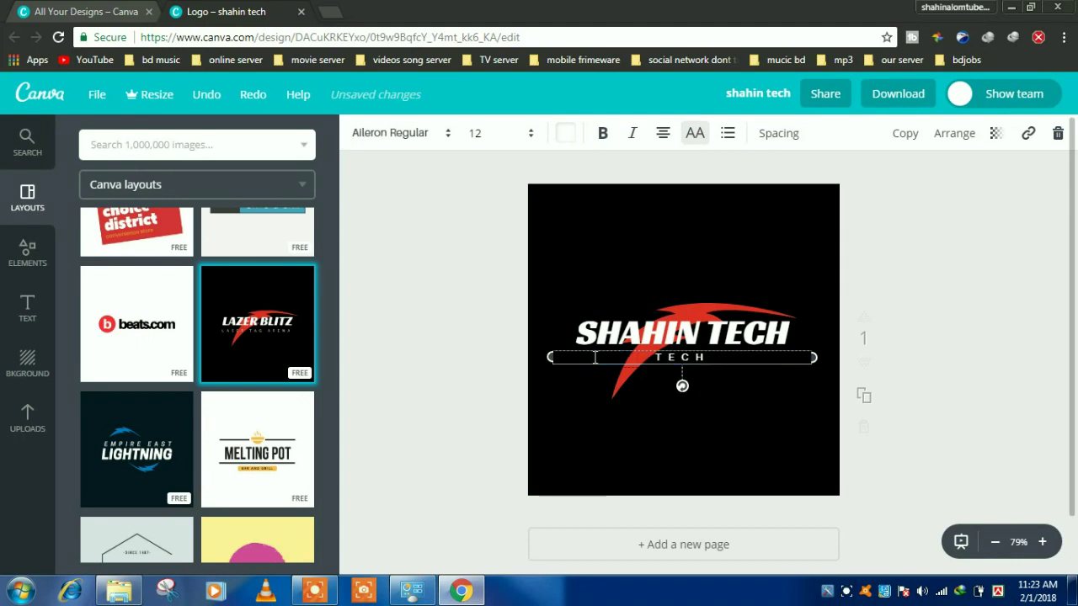
{"action": "type", "text": " TIPS"}
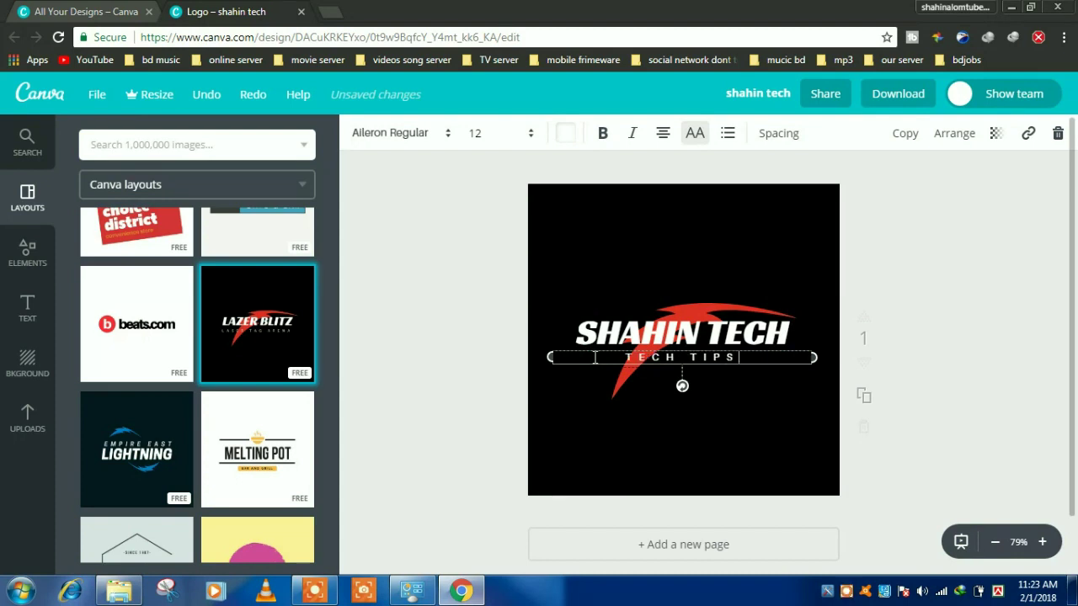
{"action": "type", "text": " A"}
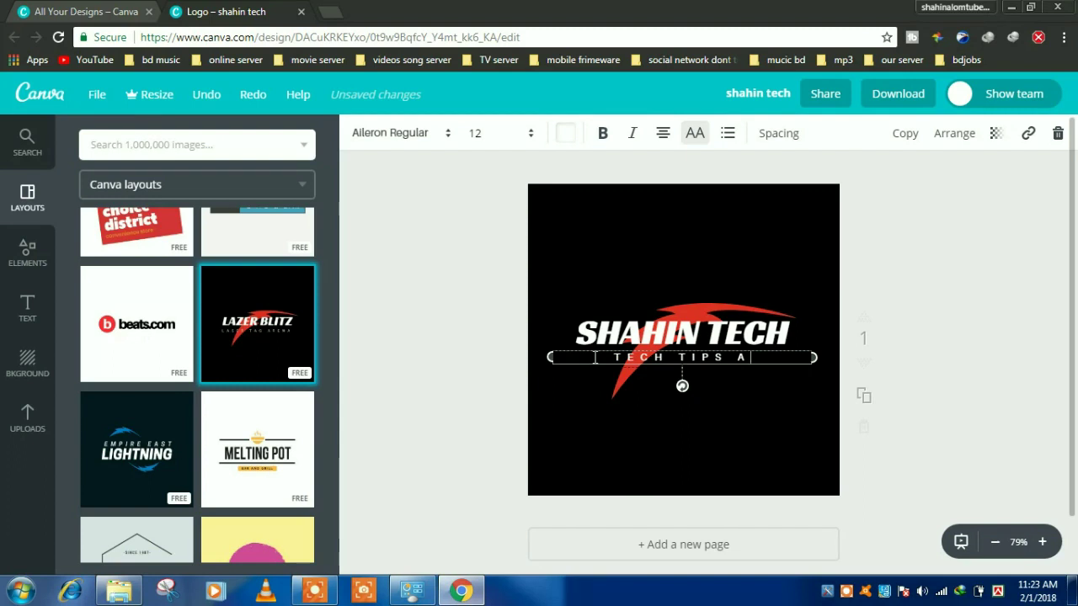
{"action": "type", "text": "NDROID"}
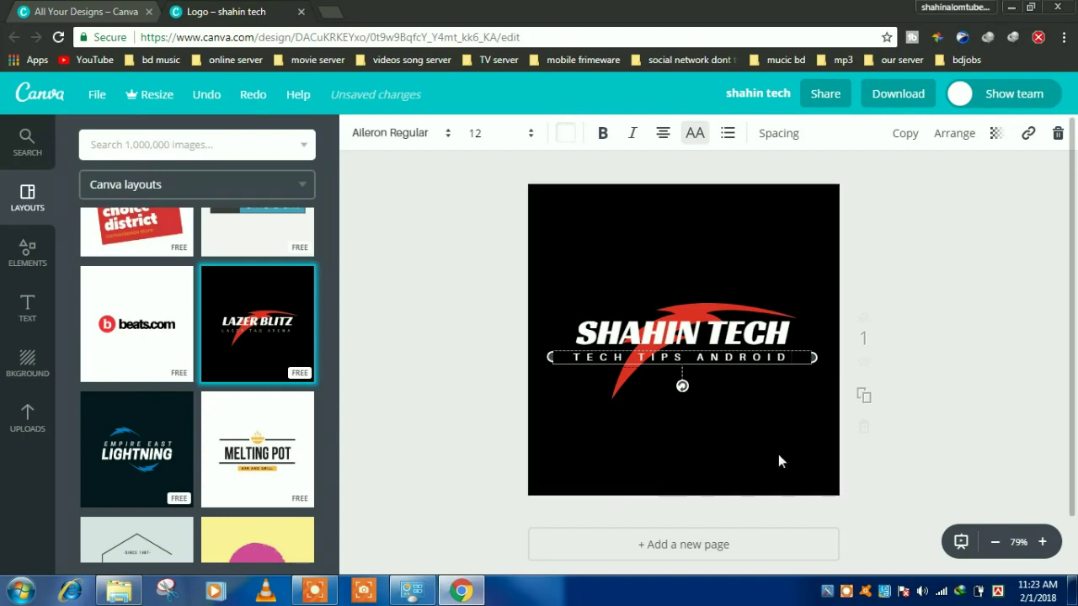
{"action": "left_click", "coordinate": [1039, 428]}
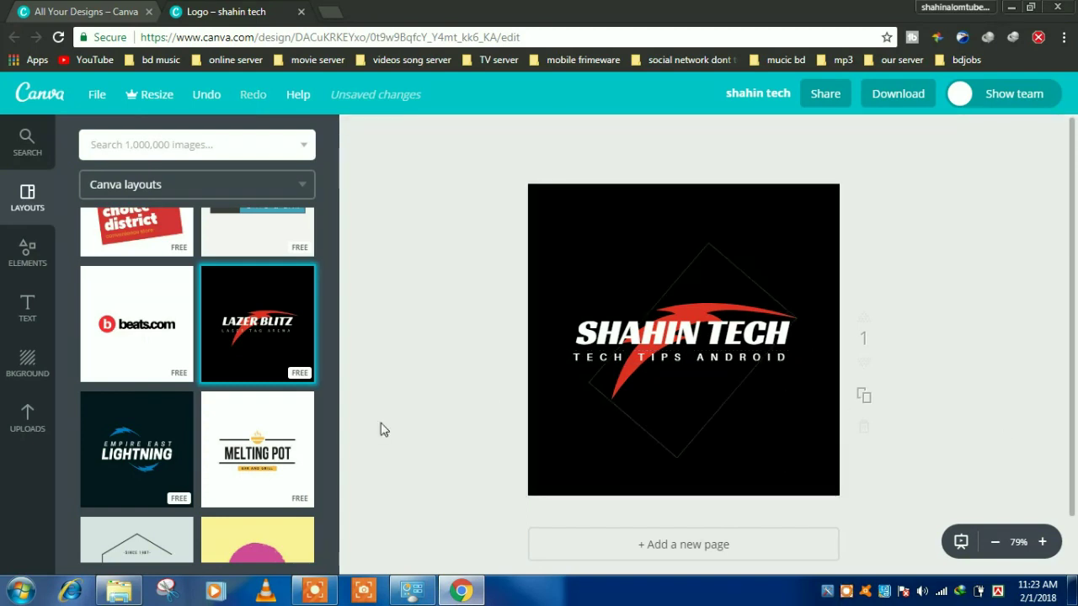
Download the finished SHAHIN TECH logo with the file type PNG (Recommended)
{"action": "left_click", "coordinate": [906, 96]}
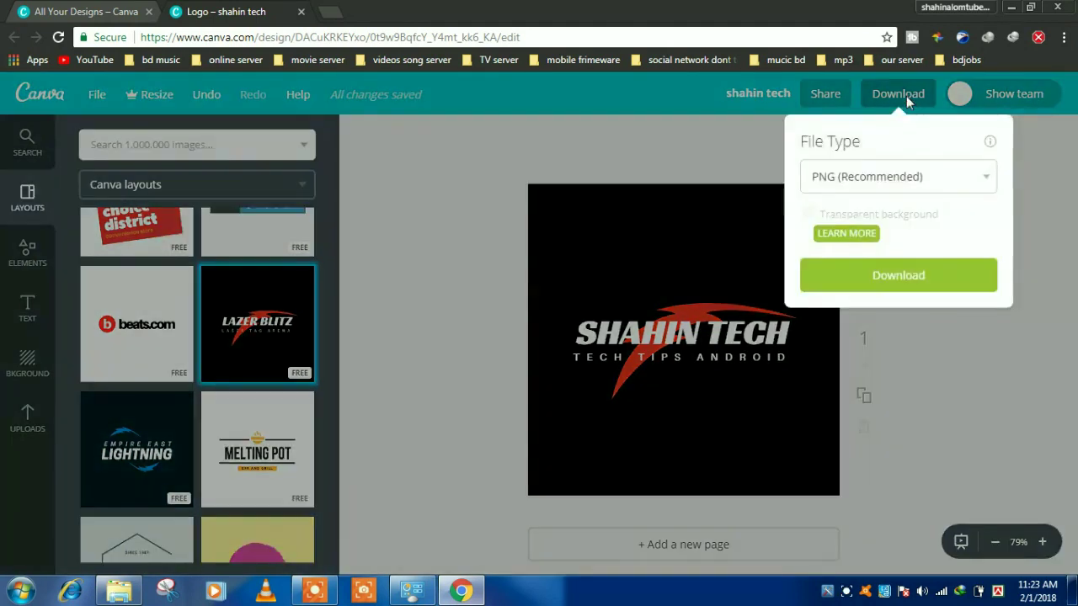
{"action": "left_click", "coordinate": [901, 176]}
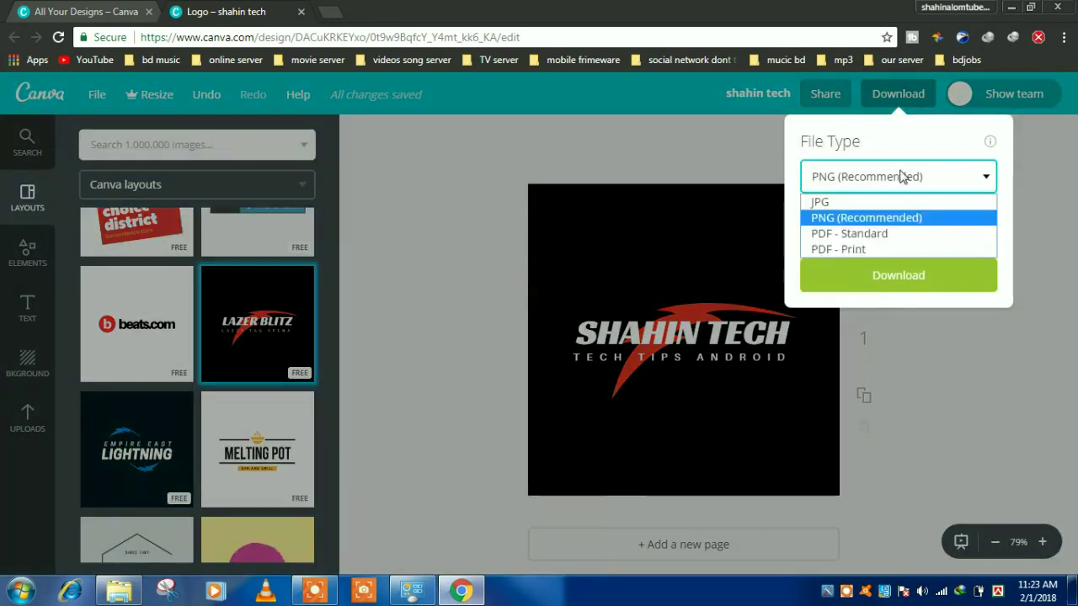
{"action": "left_click", "coordinate": [858, 220]}
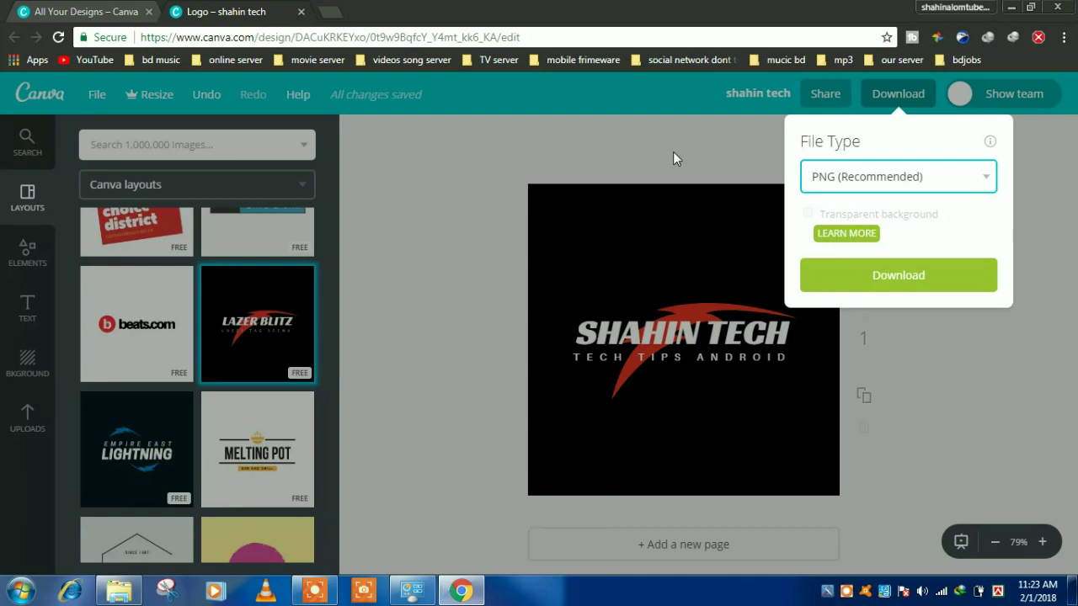
{"action": "left_click", "coordinate": [980, 276]}
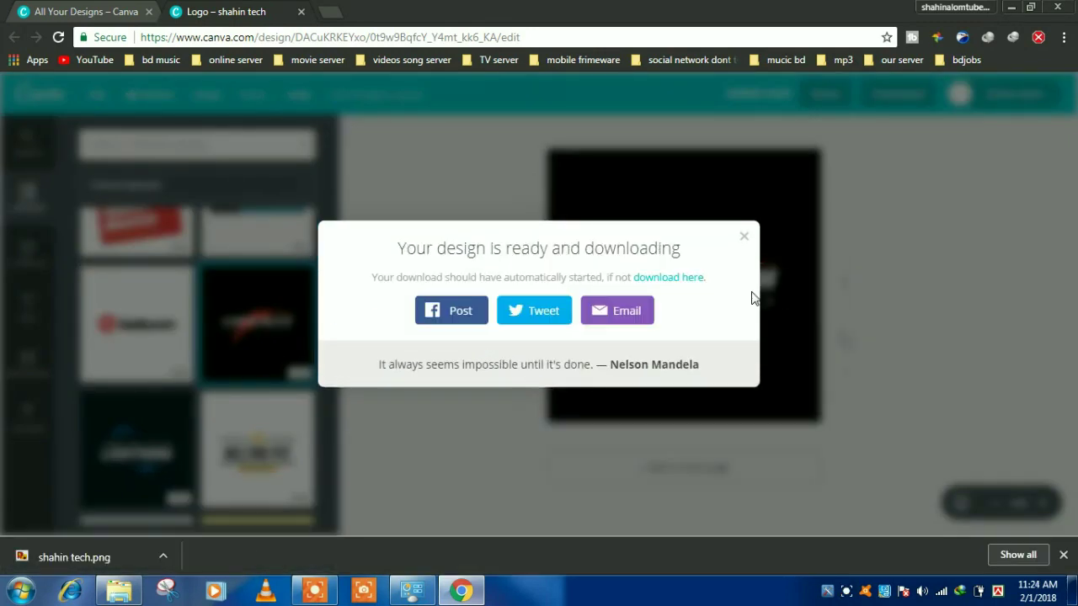
Open the downloaded shahin tech.png to check it, close the image viewer and dismiss the download message
{"action": "left_click", "coordinate": [165, 556]}
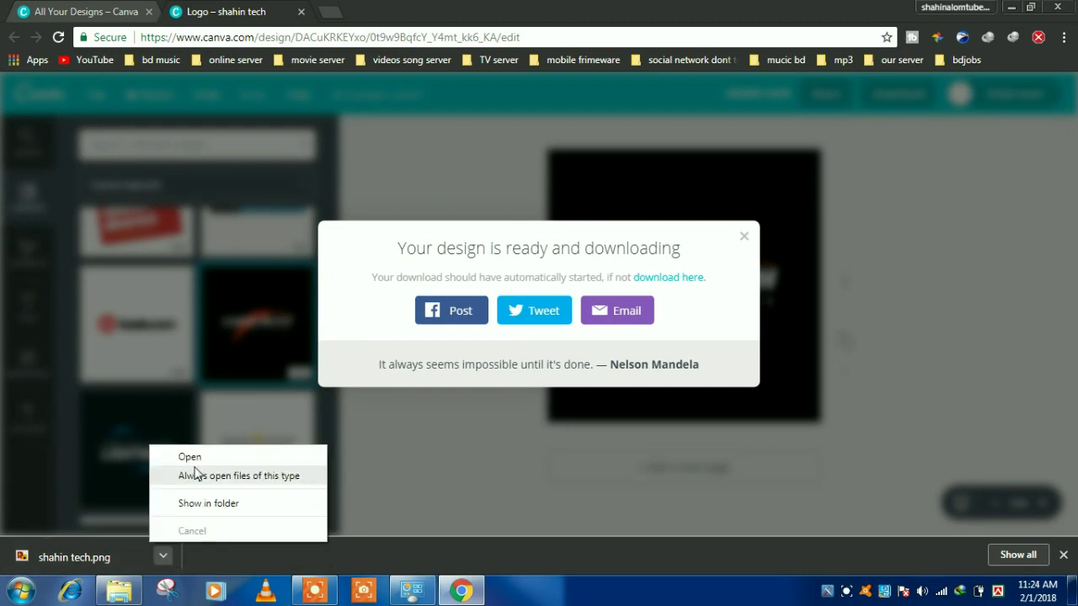
{"action": "left_click", "coordinate": [200, 462]}
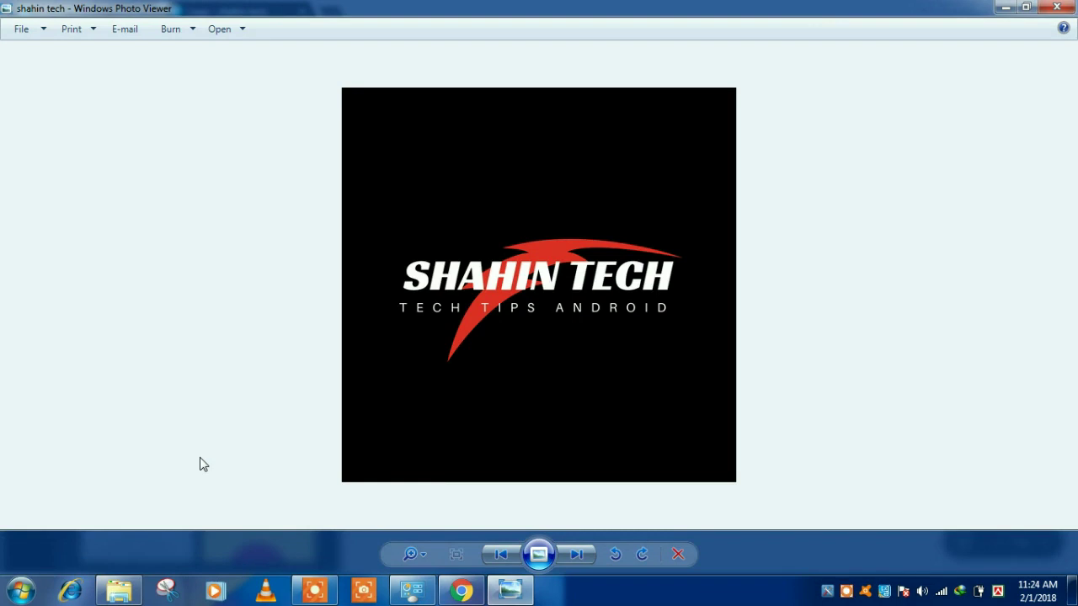
{"action": "left_click", "coordinate": [1063, 7]}
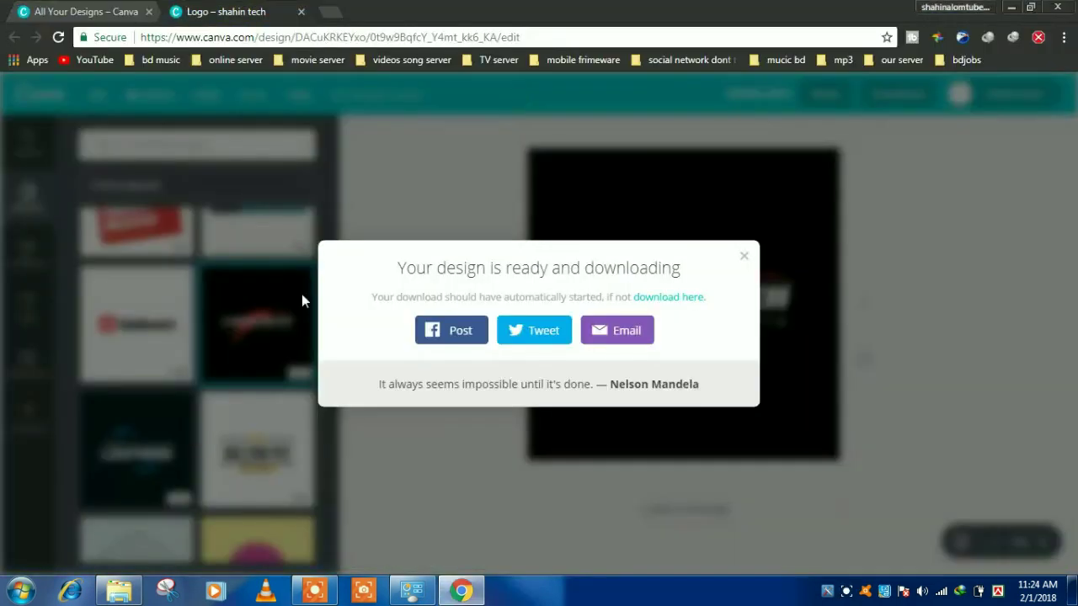
{"action": "left_click", "coordinate": [745, 257]}
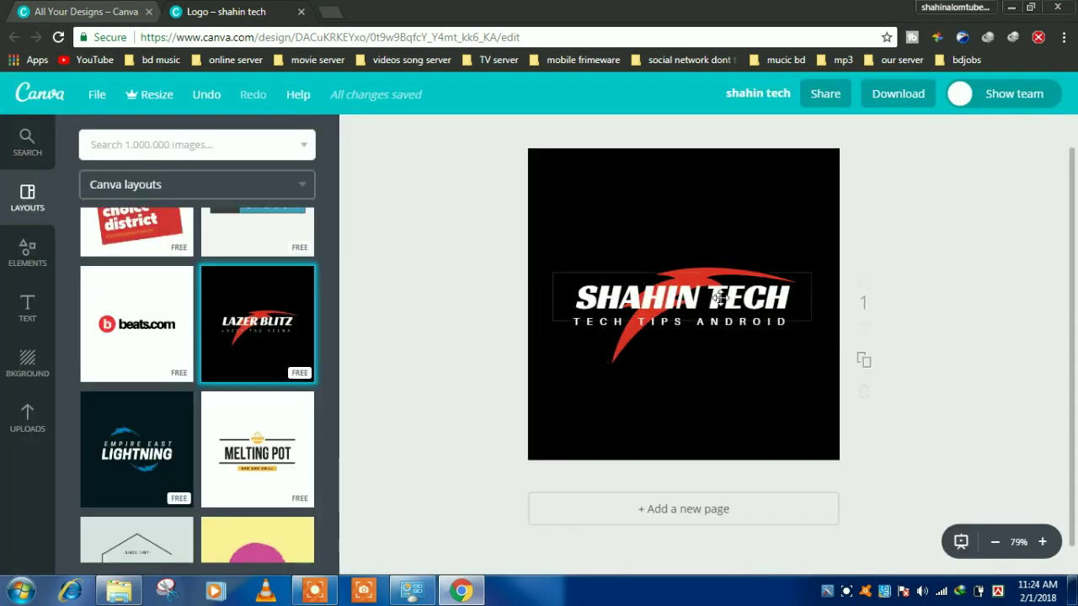
Try orange, yellow, green, turquoise and dark grey backgrounds on the logo page and set the background back to black
{"action": "left_click", "coordinate": [615, 212]}
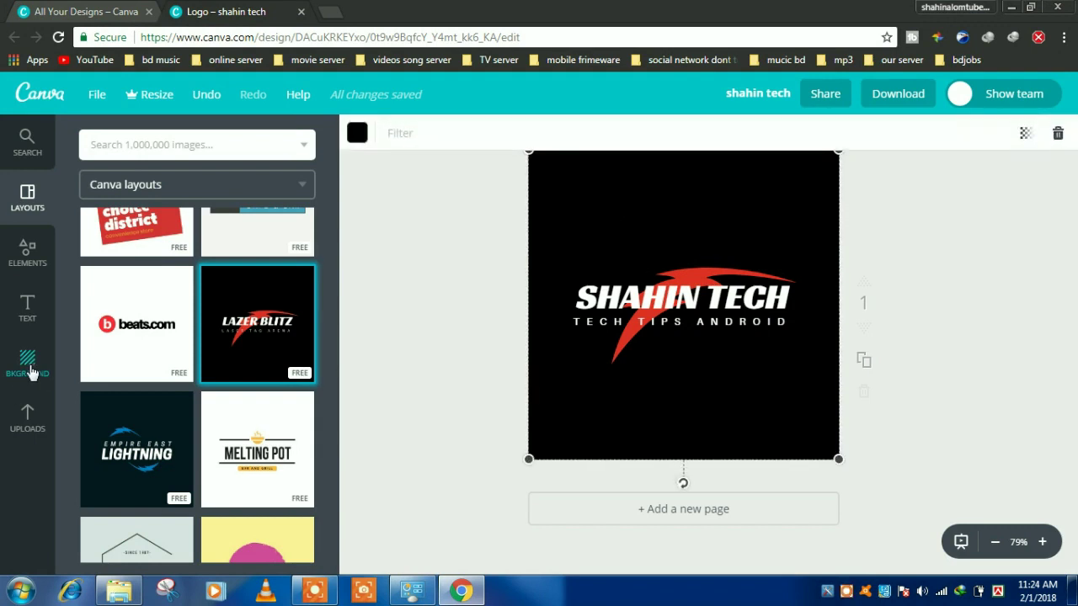
{"action": "left_click", "coordinate": [30, 370]}
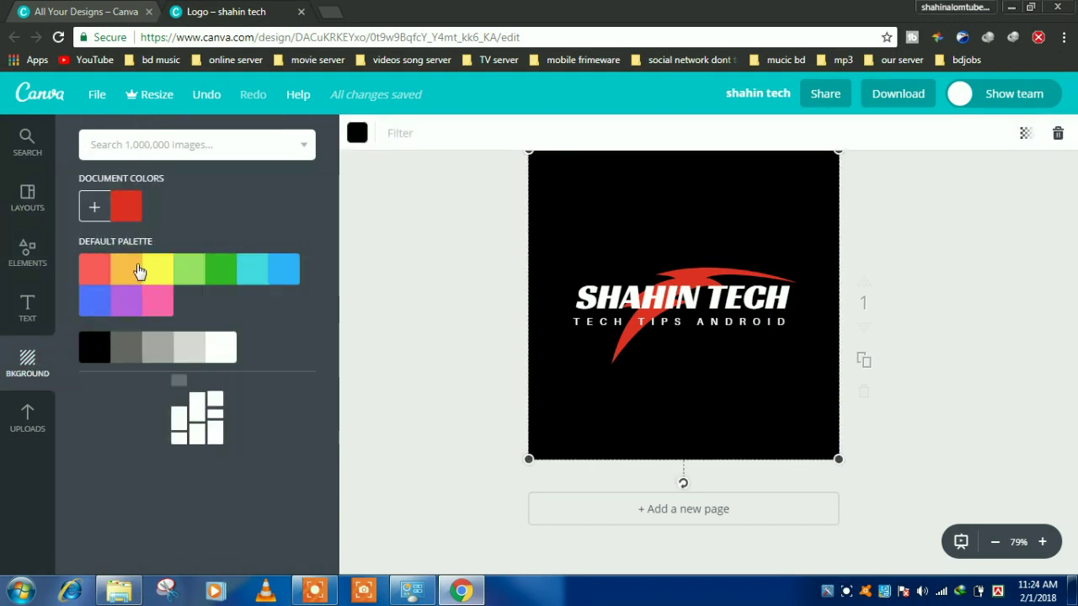
{"action": "left_click", "coordinate": [139, 272]}
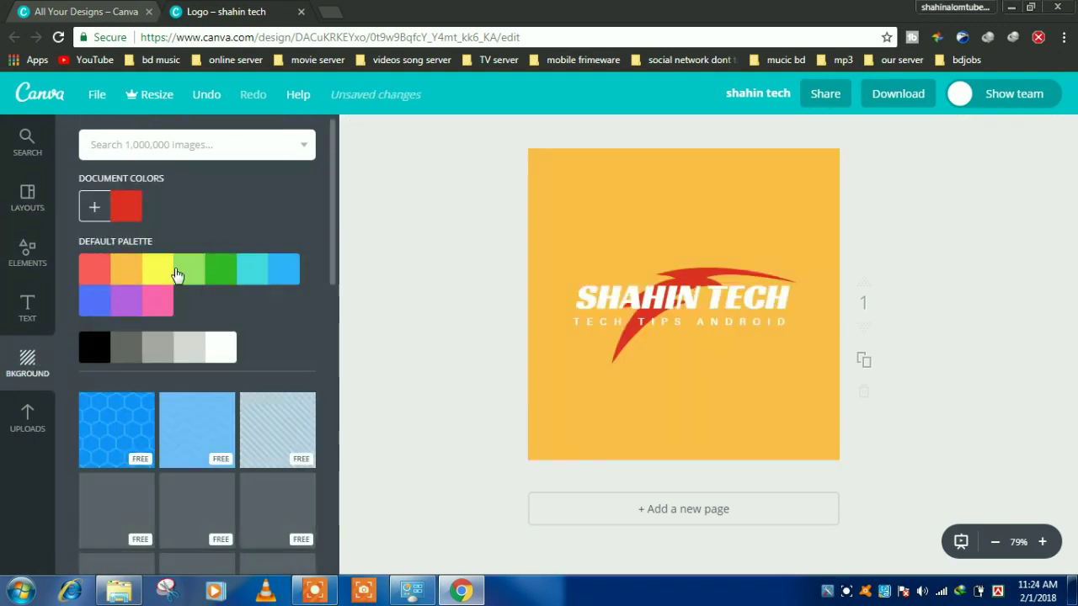
{"action": "left_click", "coordinate": [171, 272]}
{"action": "left_click", "coordinate": [223, 278]}
{"action": "left_click", "coordinate": [265, 278]}
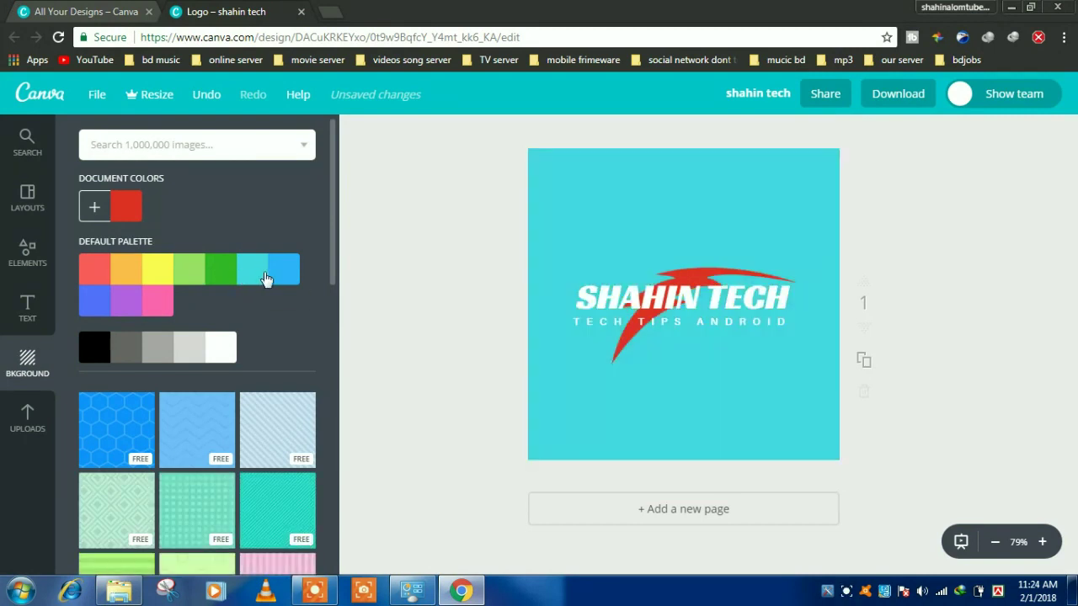
{"action": "left_click", "coordinate": [102, 345]}
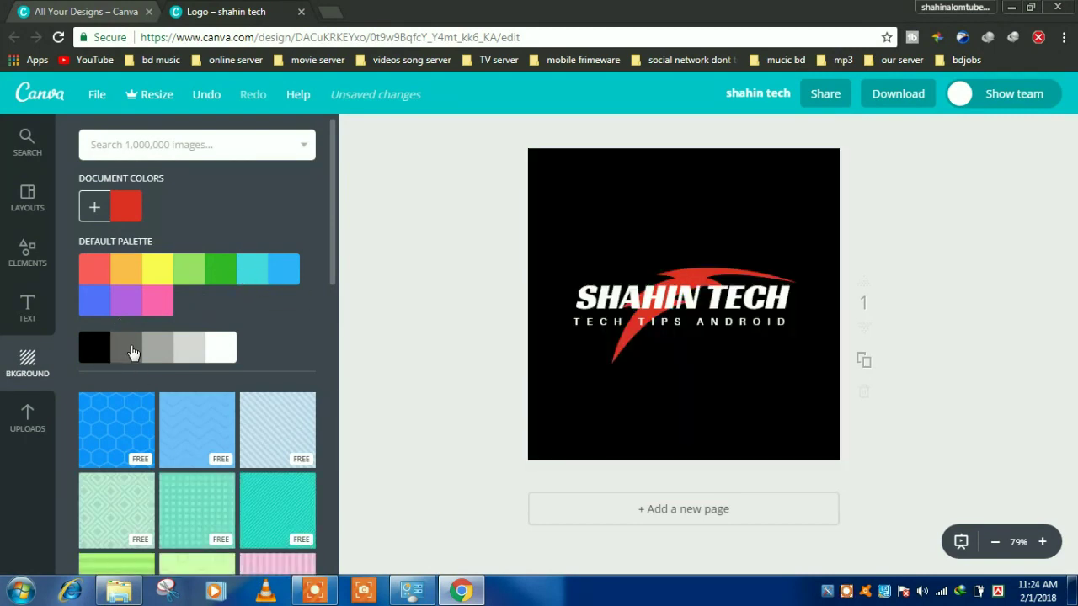
{"action": "left_click", "coordinate": [131, 350]}
{"action": "left_click", "coordinate": [91, 345]}
Look through the text presets and the Icons elements, check the overview of all designs and return to the logo
{"action": "left_click", "coordinate": [31, 312]}
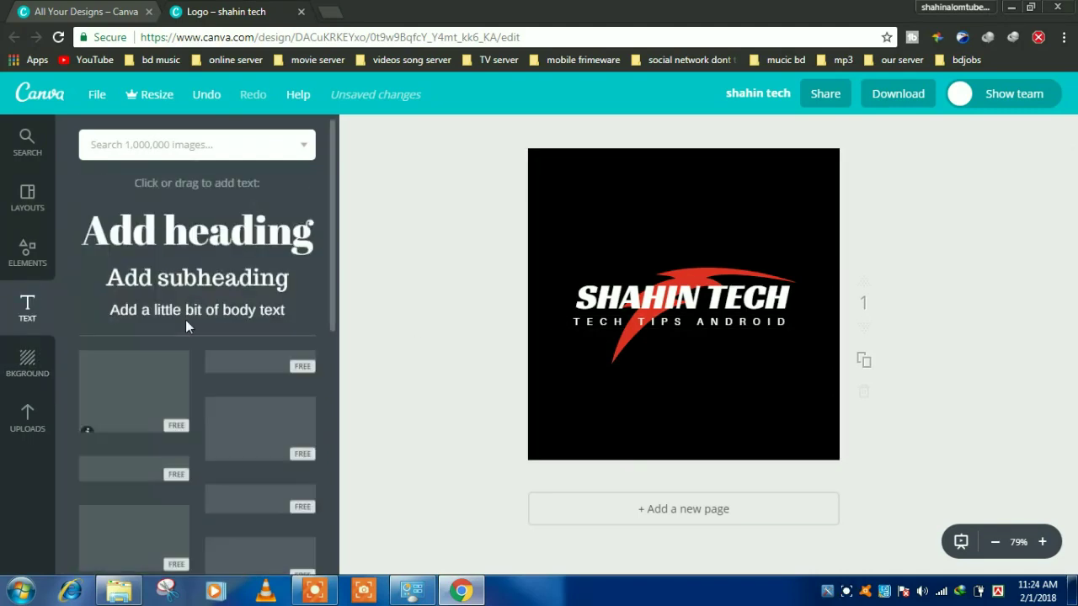
{"action": "scroll", "coordinate": [163, 452], "scroll_direction": "down", "scroll_amount": 4}
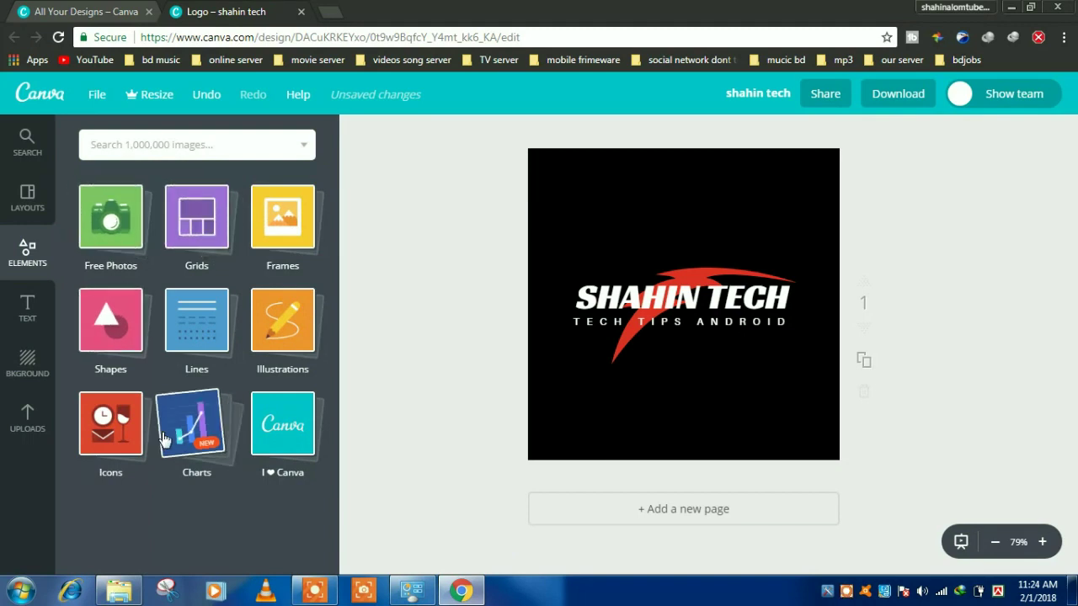
{"action": "left_click", "coordinate": [124, 447]}
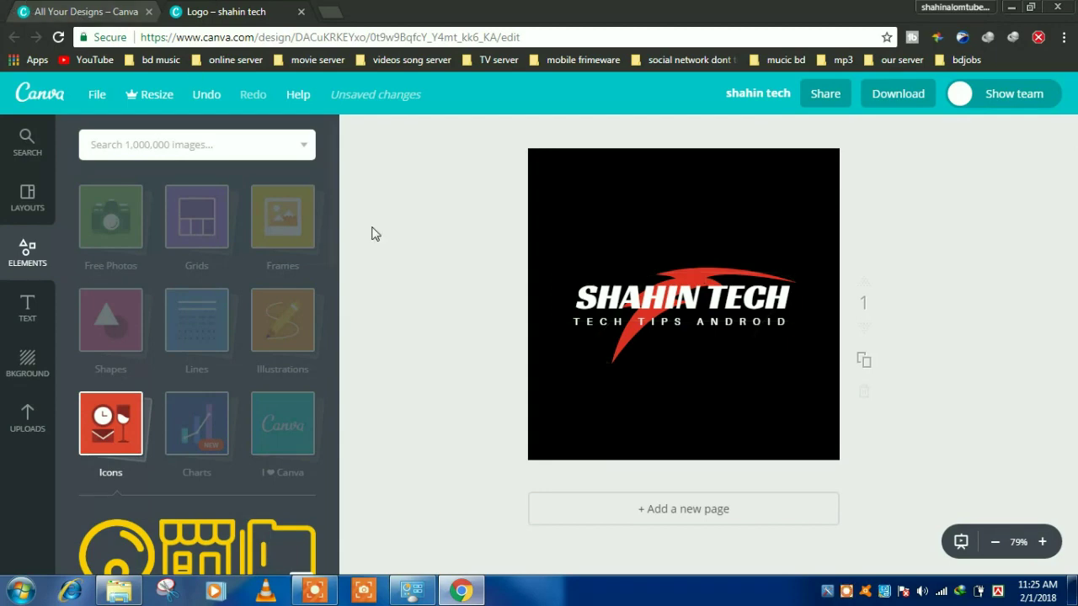
{"action": "left_click", "coordinate": [80, 10]}
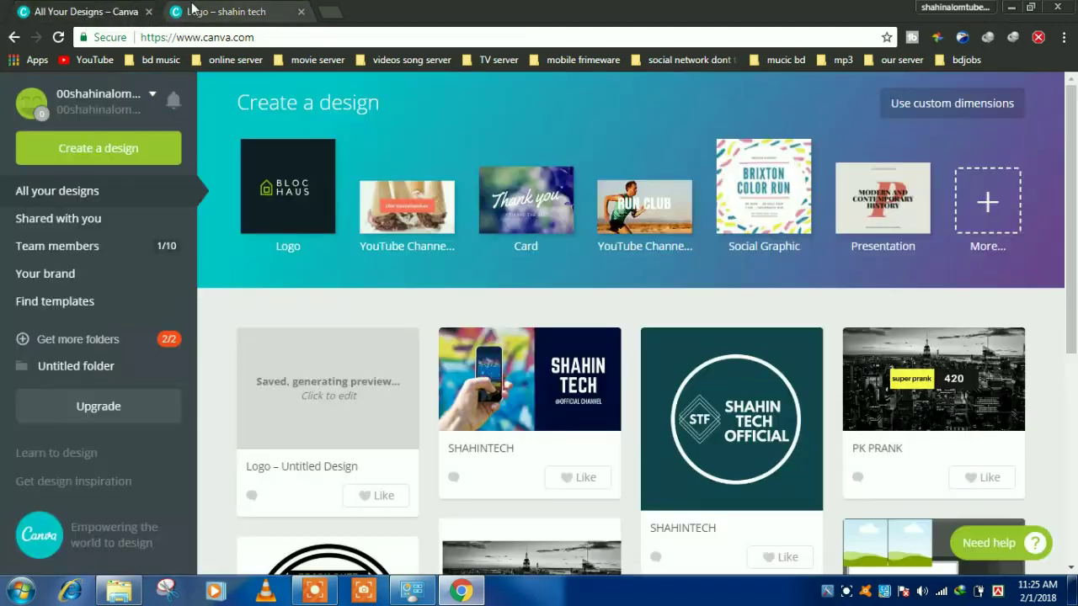
{"action": "left_click", "coordinate": [192, 10]}
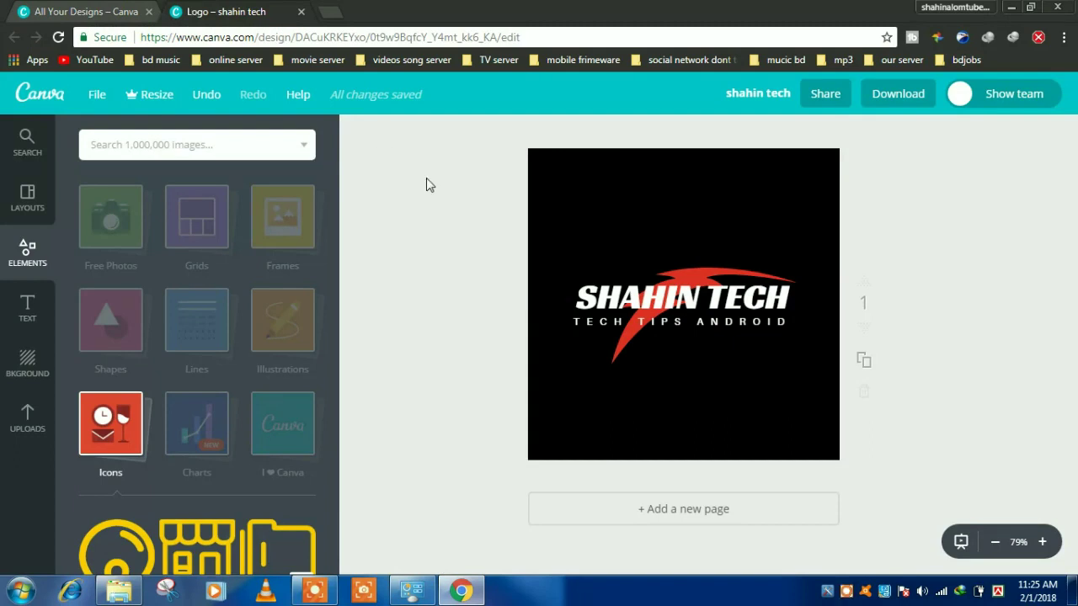